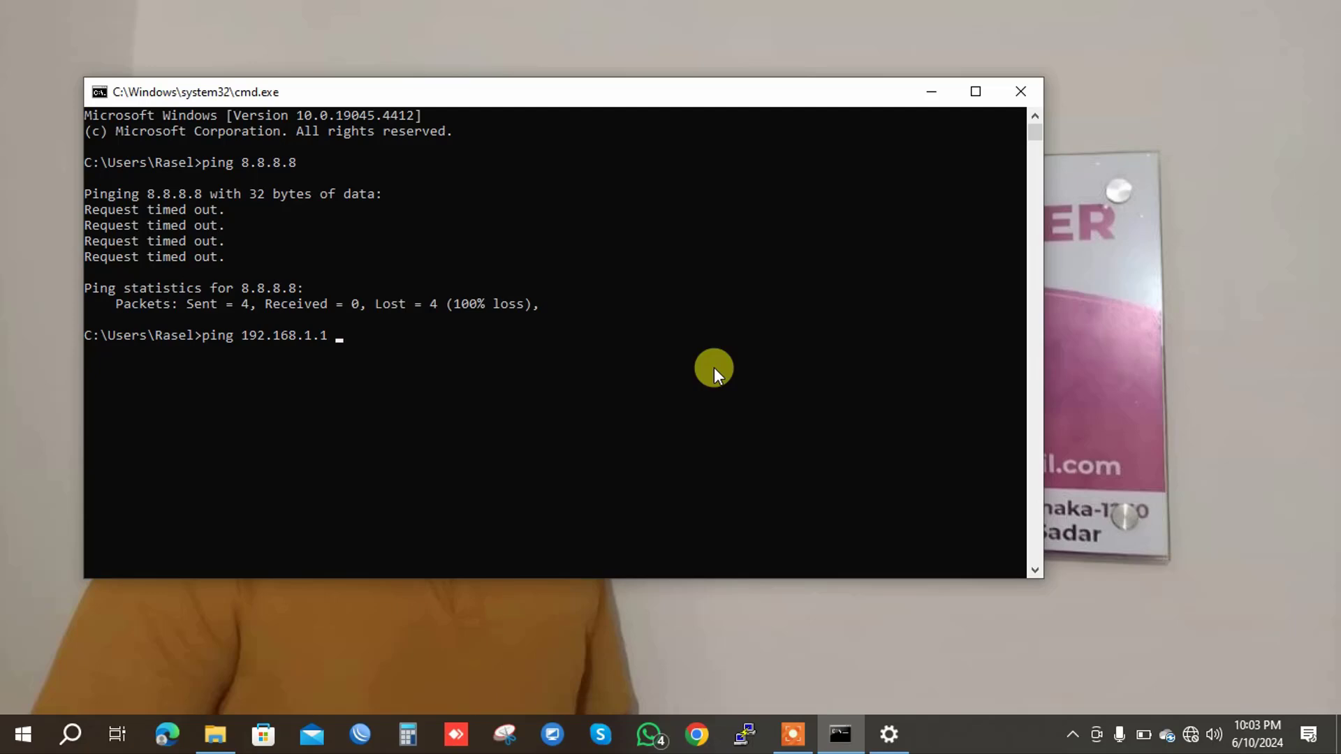
# Start a continuous ping -t to 192.168.1.1 and bring up the network icon's options.
pyautogui.write('-t')
pyautogui.press('Return')
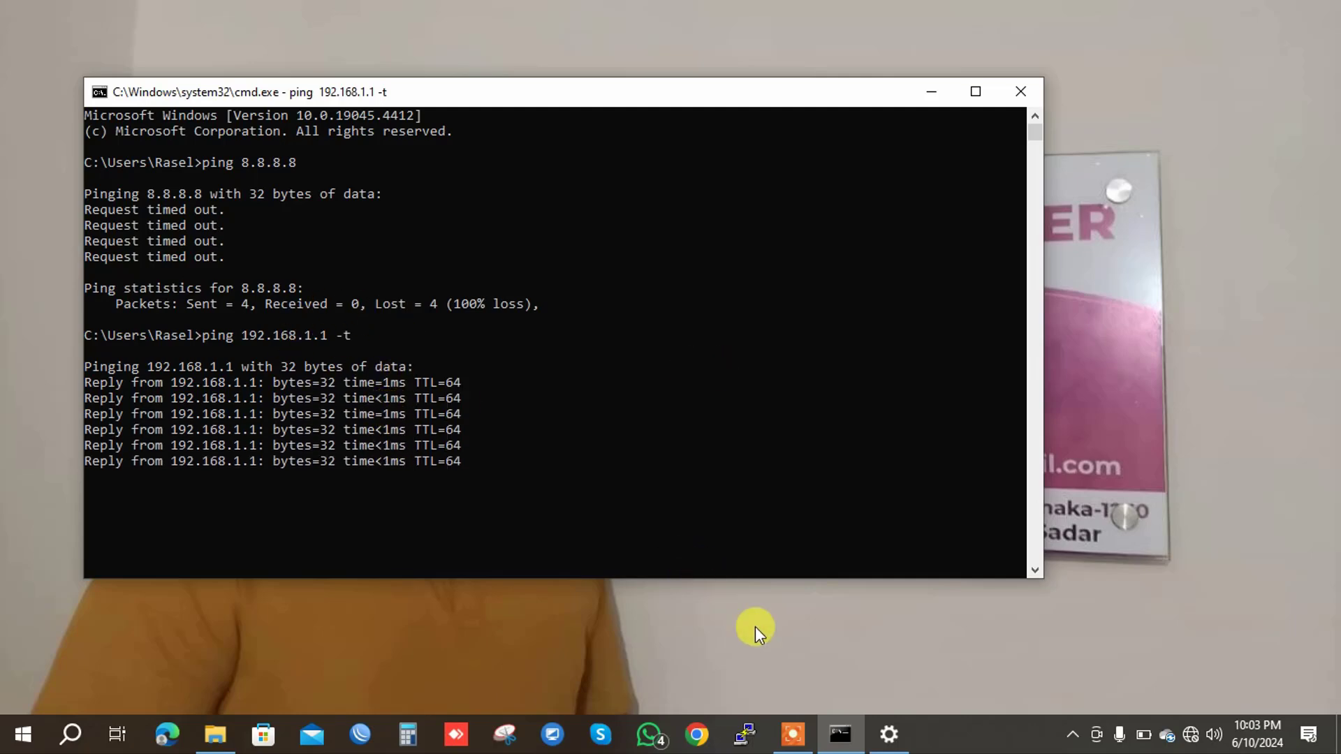
pyautogui.rightClick(1191, 742)
# Go from Network & Internet settings to Ethernet's adapter options and select the Ethernet adapter.
pyautogui.click(1189, 715)
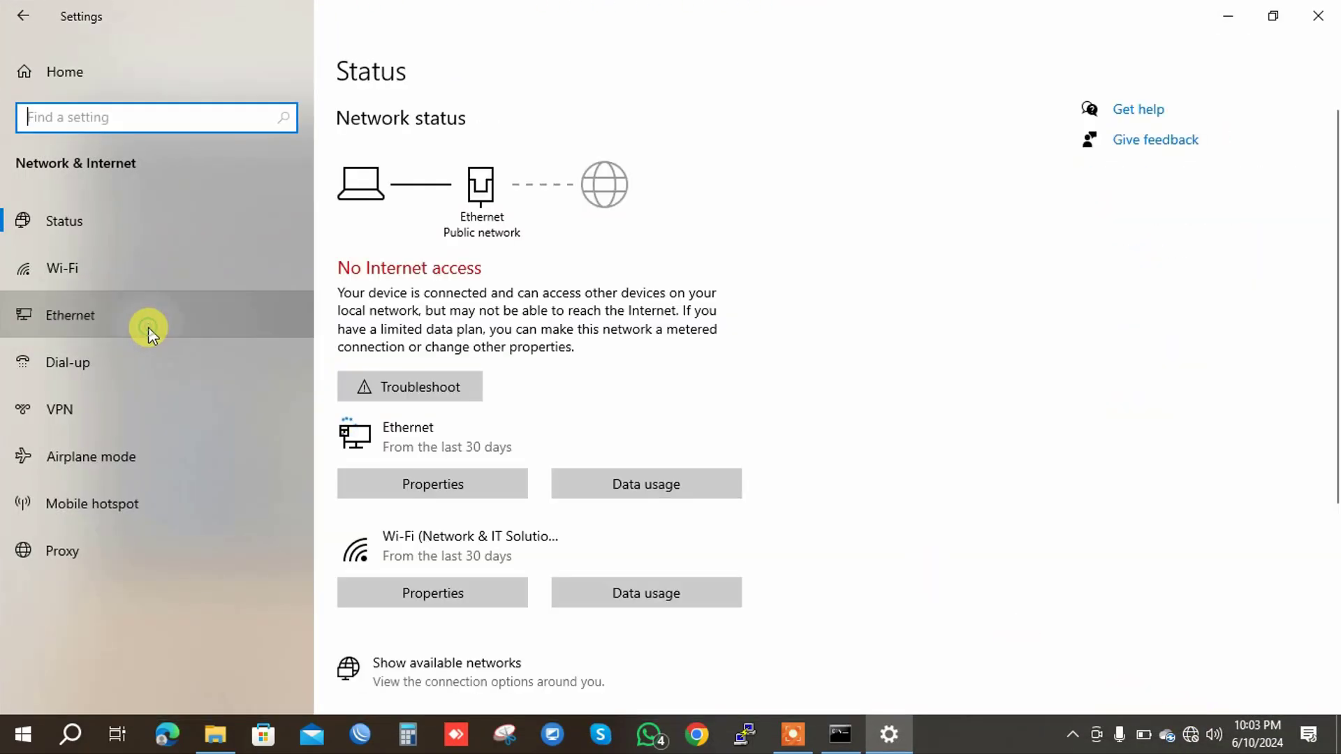
pyautogui.click(148, 327)
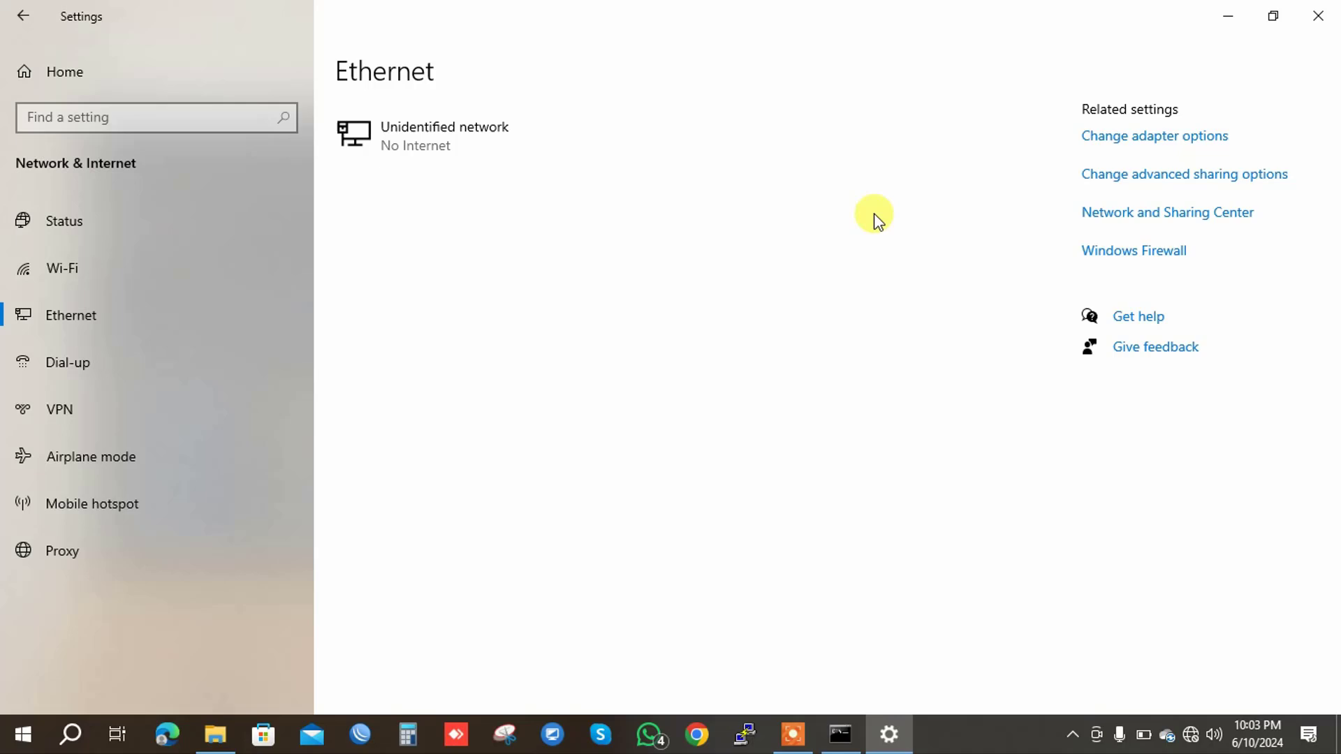
pyautogui.click(1129, 144)
pyautogui.click(1099, 135)
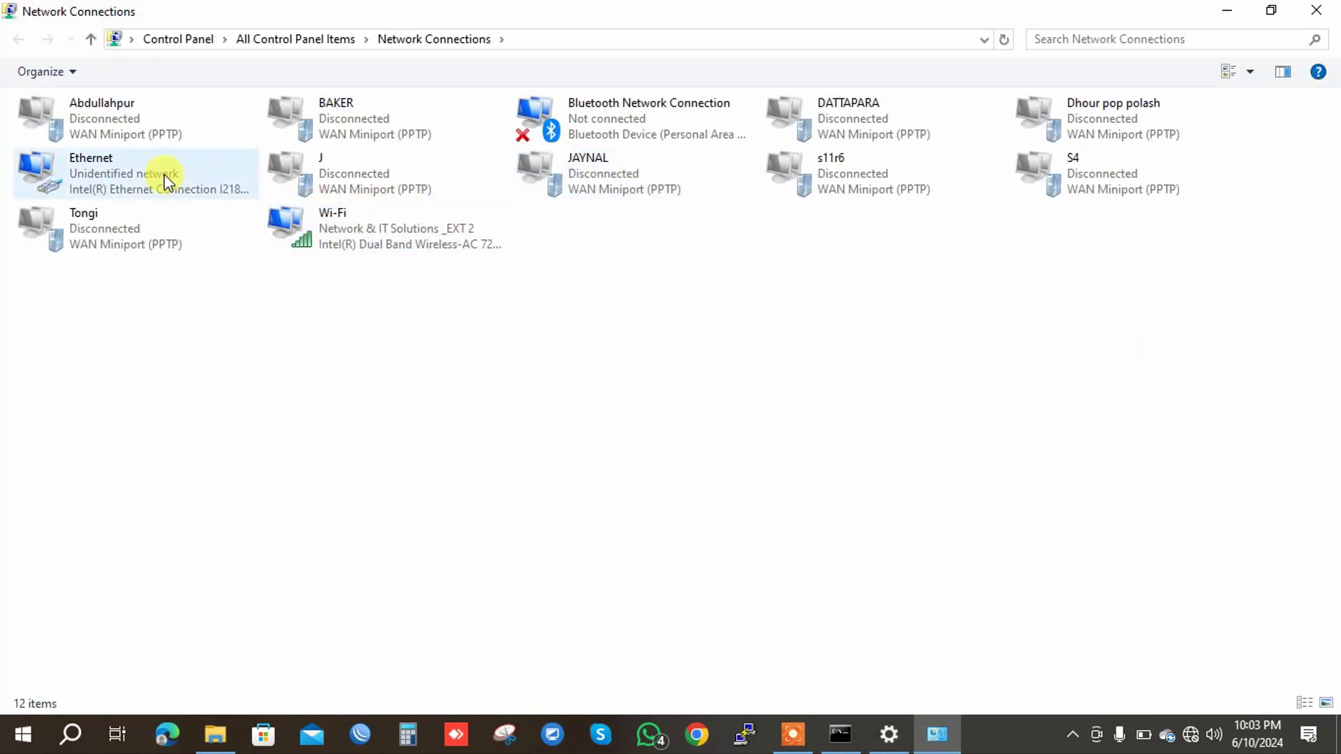
pyautogui.click(168, 183)
# Give the Ethernet adapter static IPv4 192.168.1.111, mask 255.255.255.0, and close its dialogs.
pyautogui.doubleClick(168, 183)
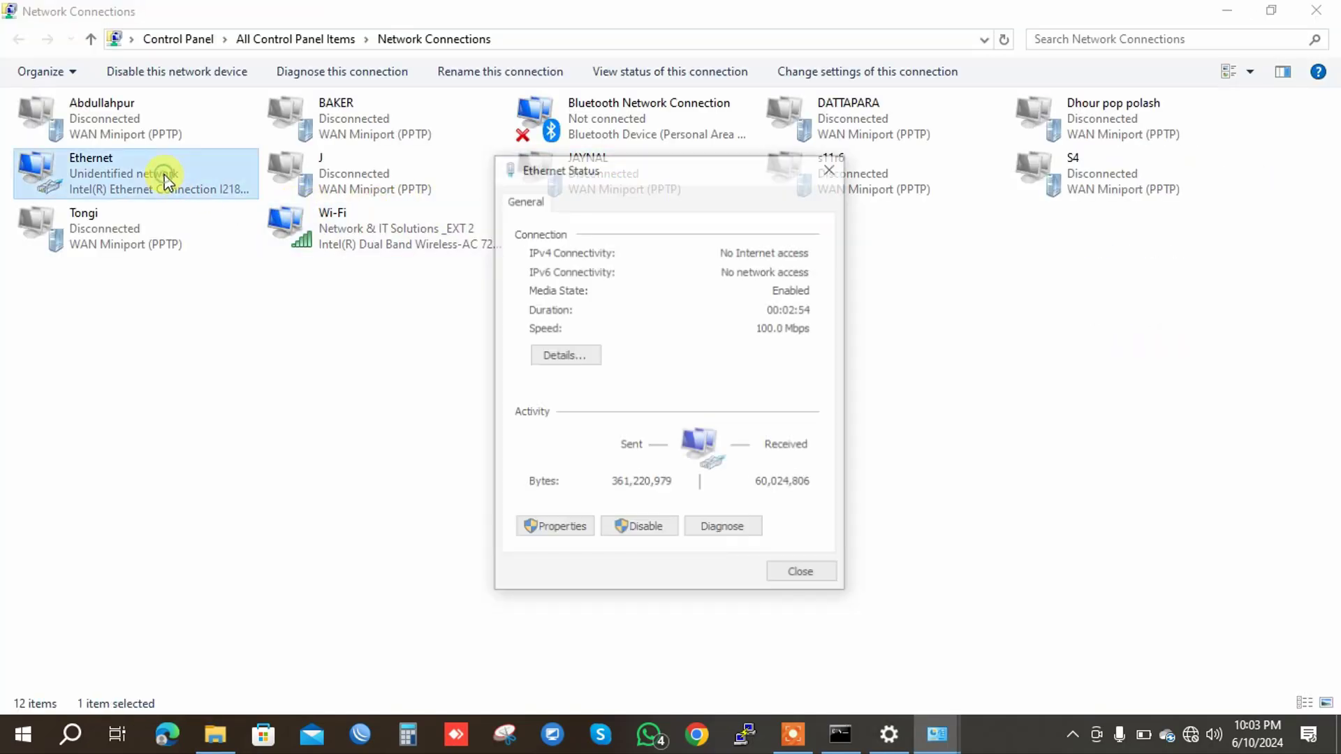
pyautogui.click(555, 530)
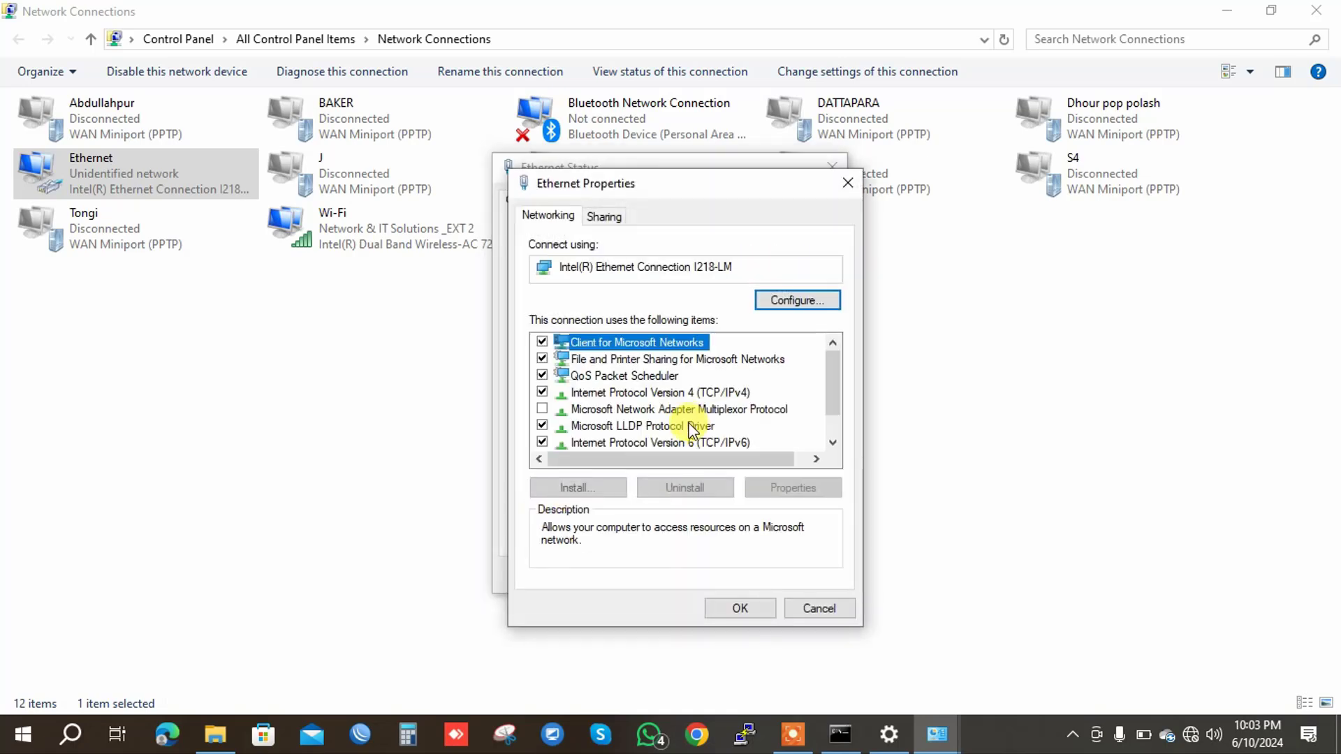
pyautogui.doubleClick(722, 395)
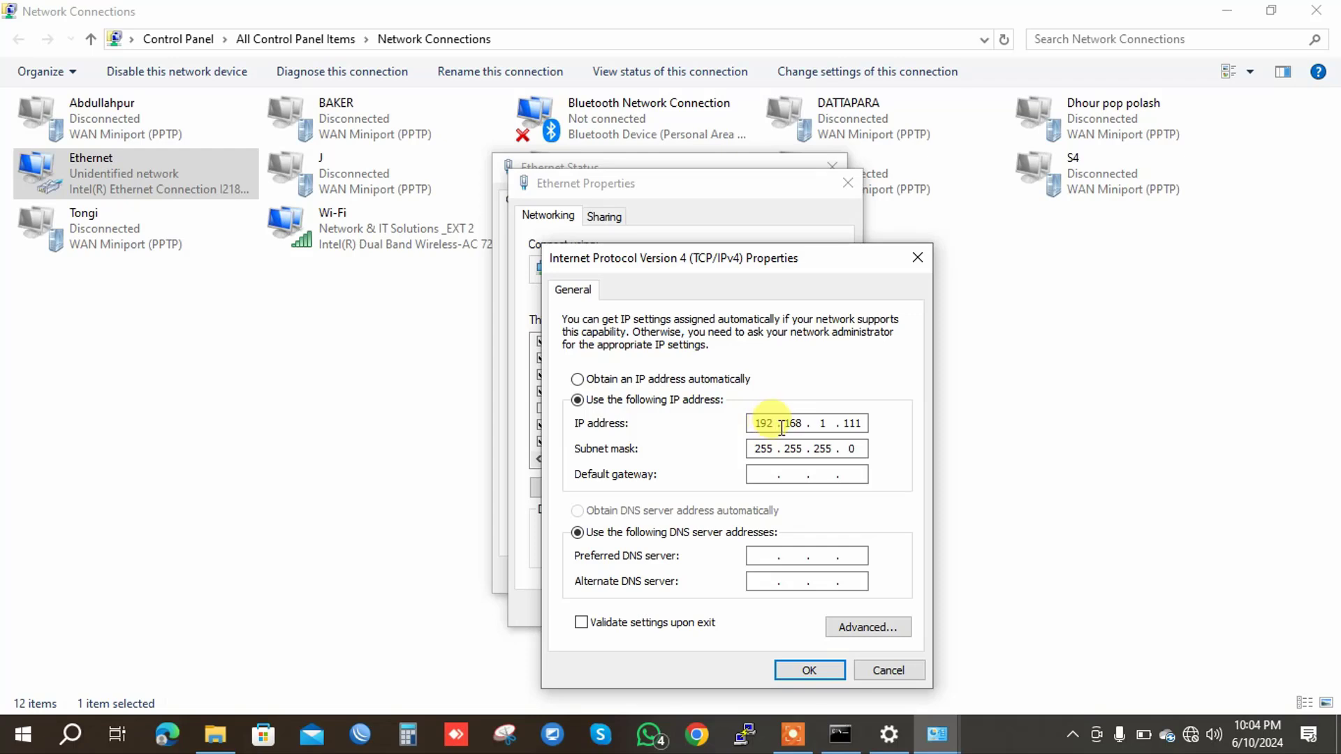
pyautogui.click(866, 422)
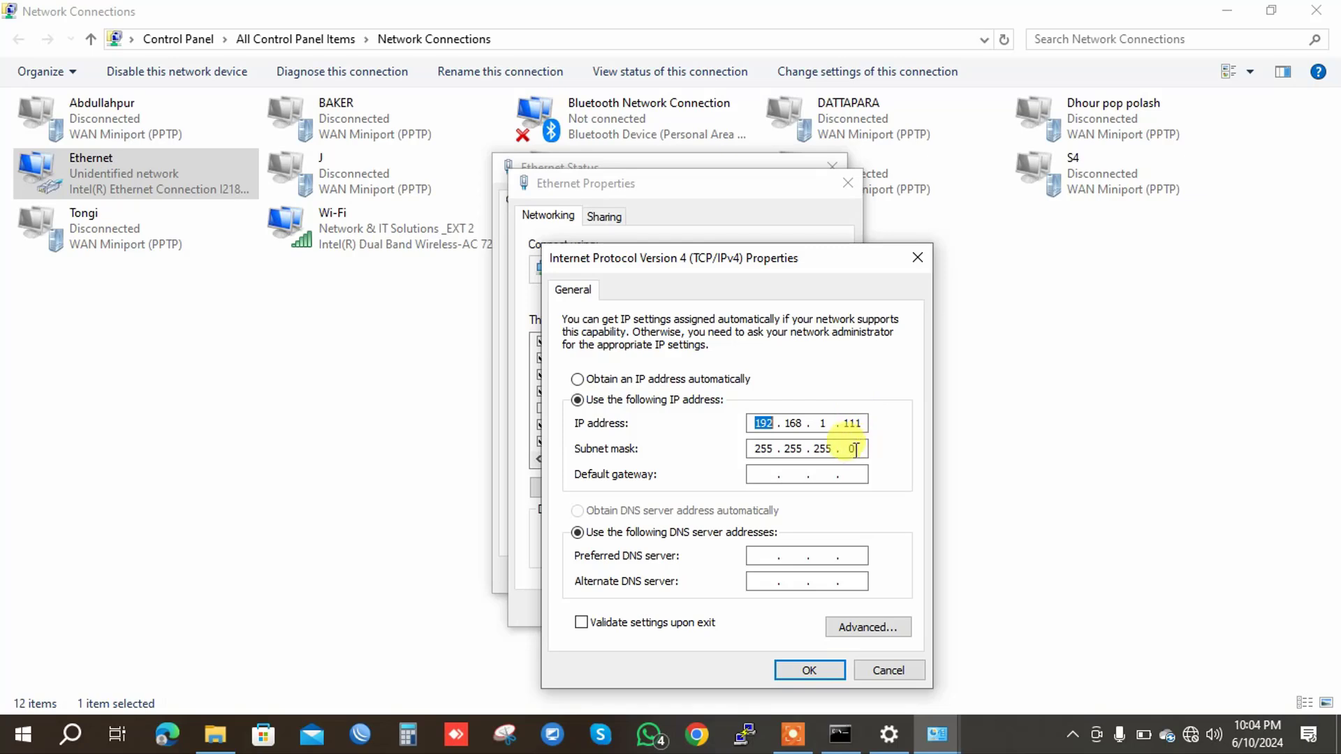
pyautogui.click(853, 449)
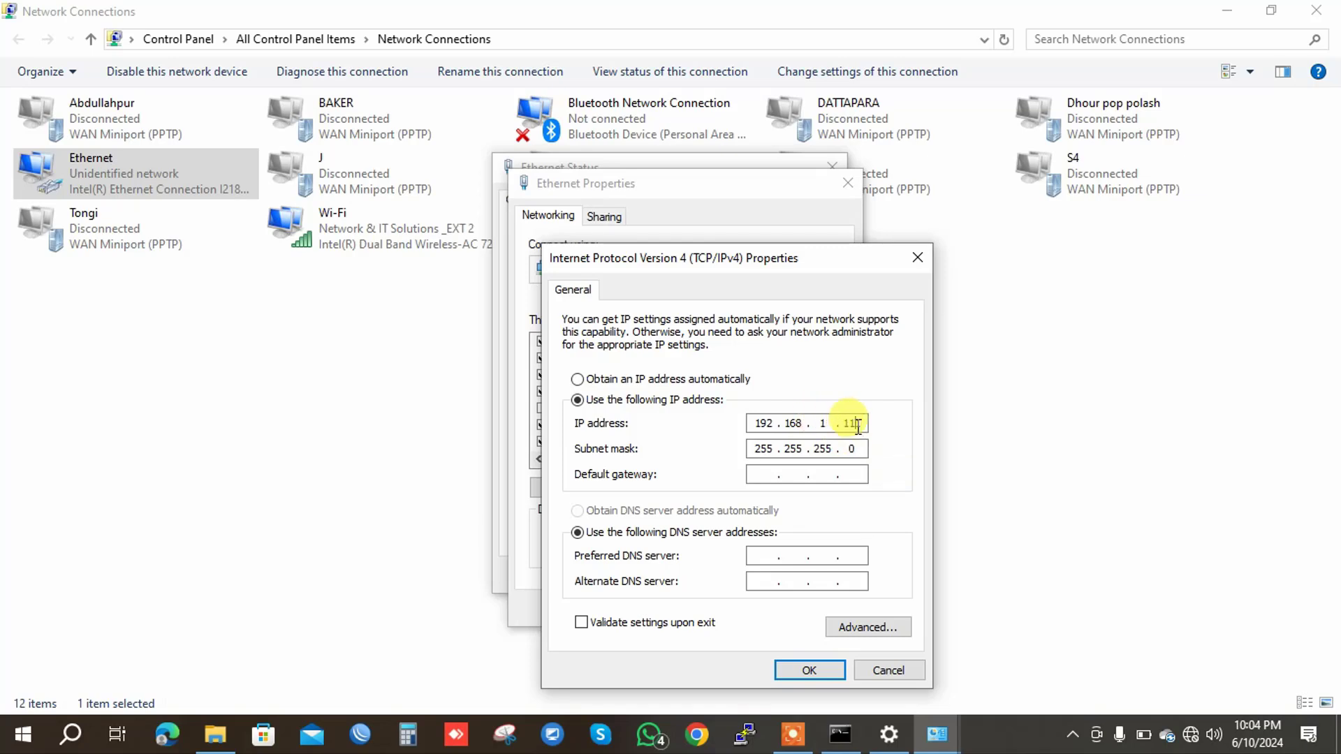
pyautogui.write('1')
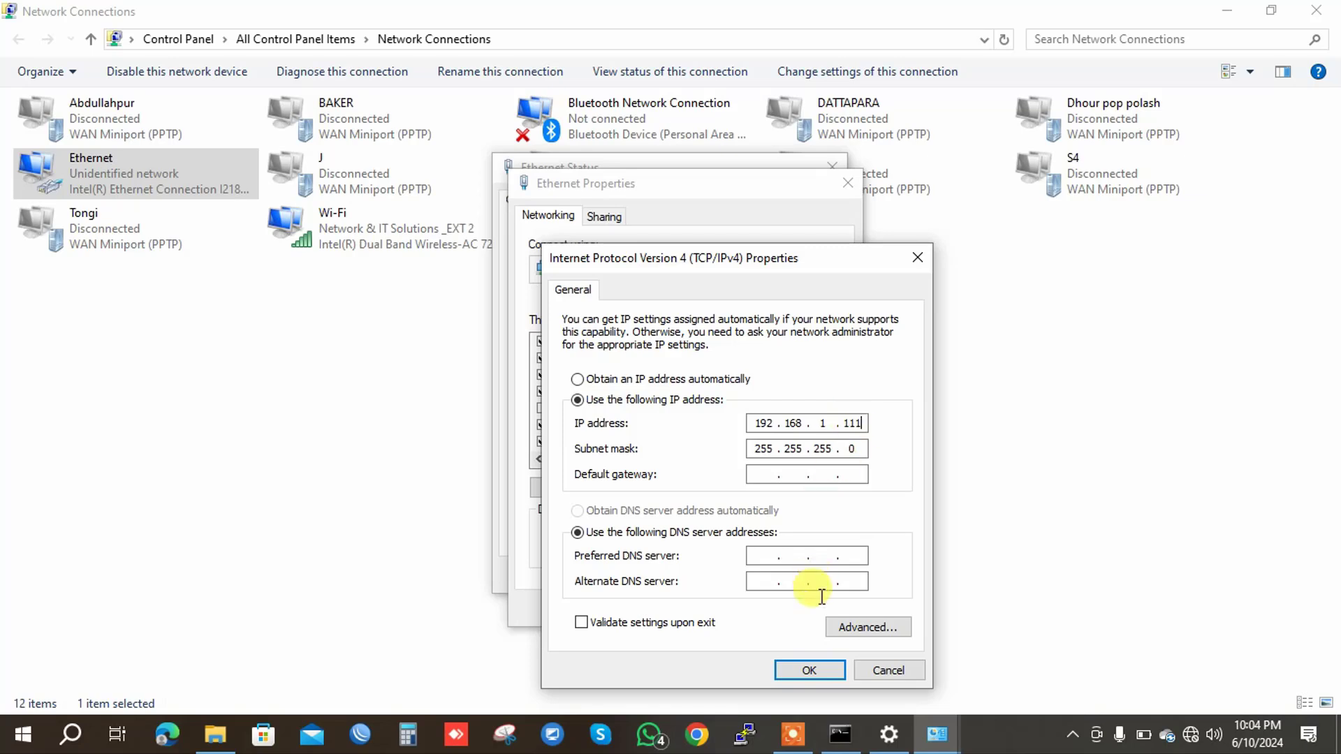
pyautogui.click(809, 669)
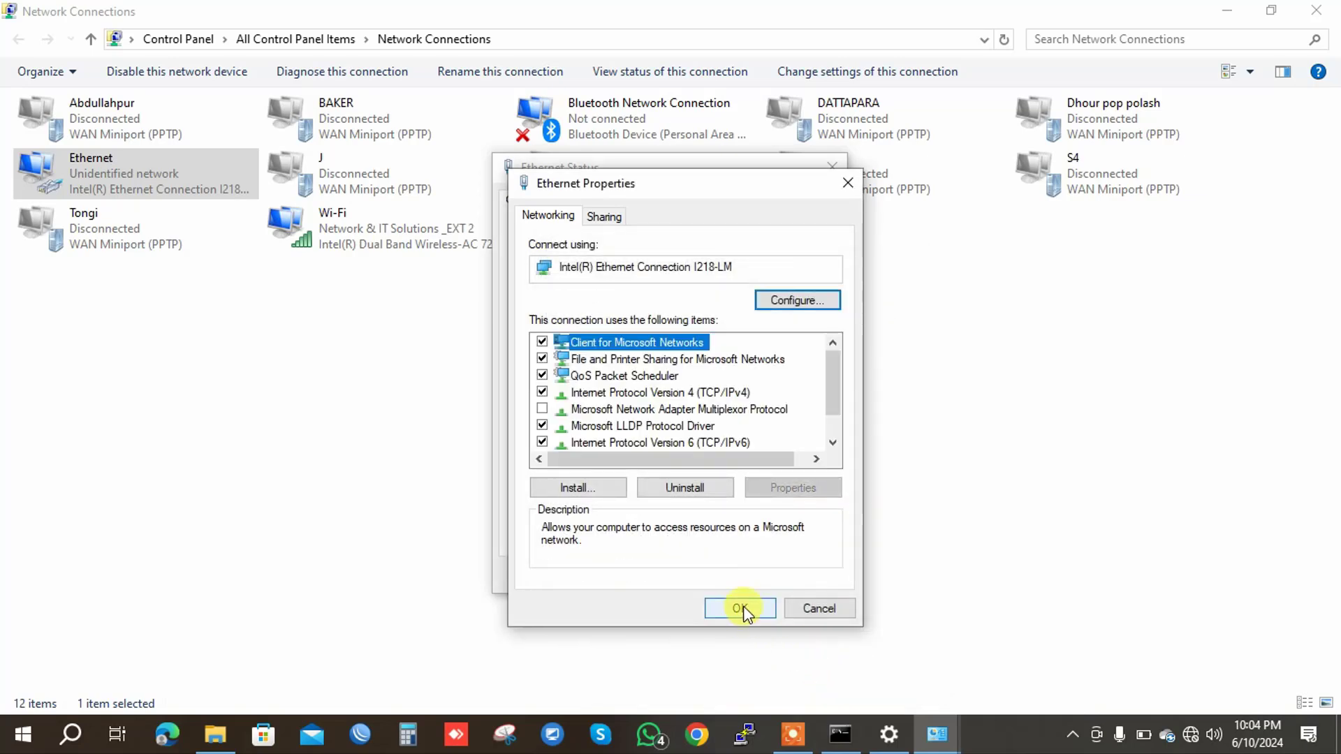
pyautogui.click(740, 608)
pyautogui.click(792, 577)
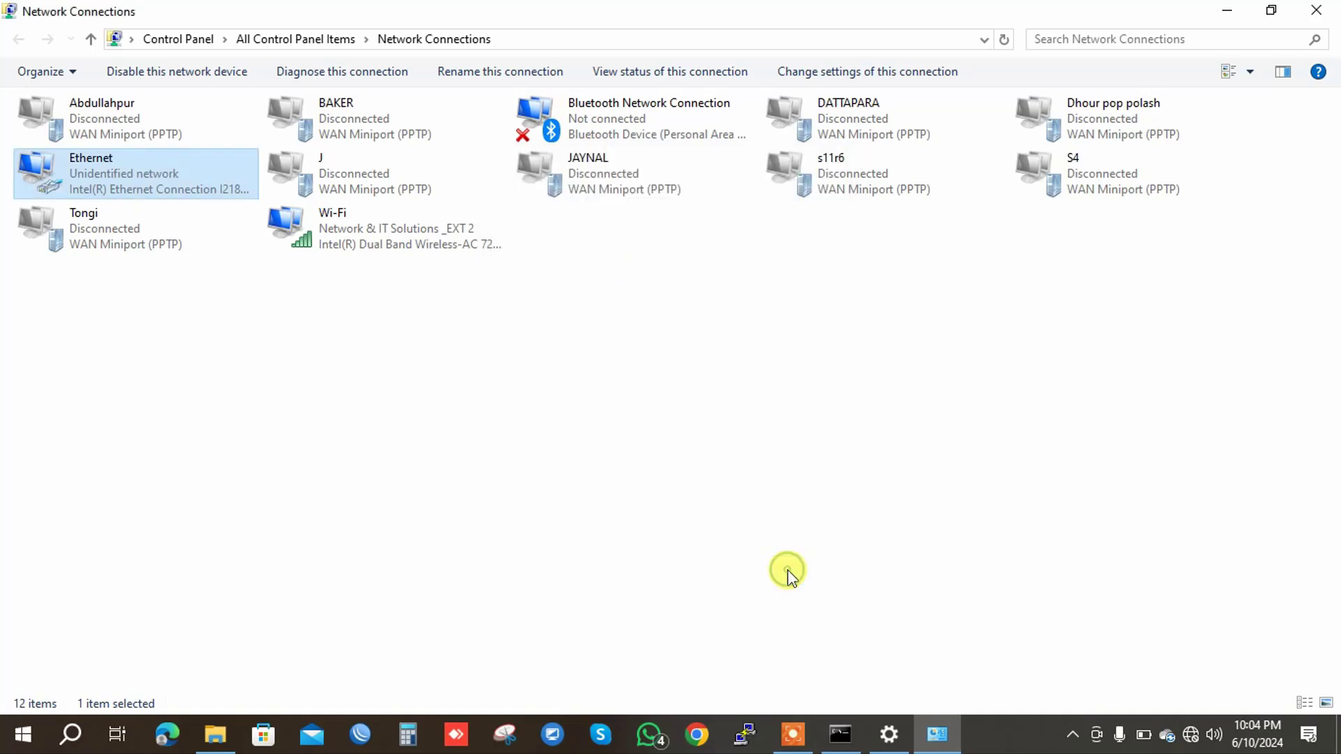
# Stop the ping at 62 sent with 0% loss and rerun ping 192.168.1.1 -t.
pyautogui.click(1225, 17)
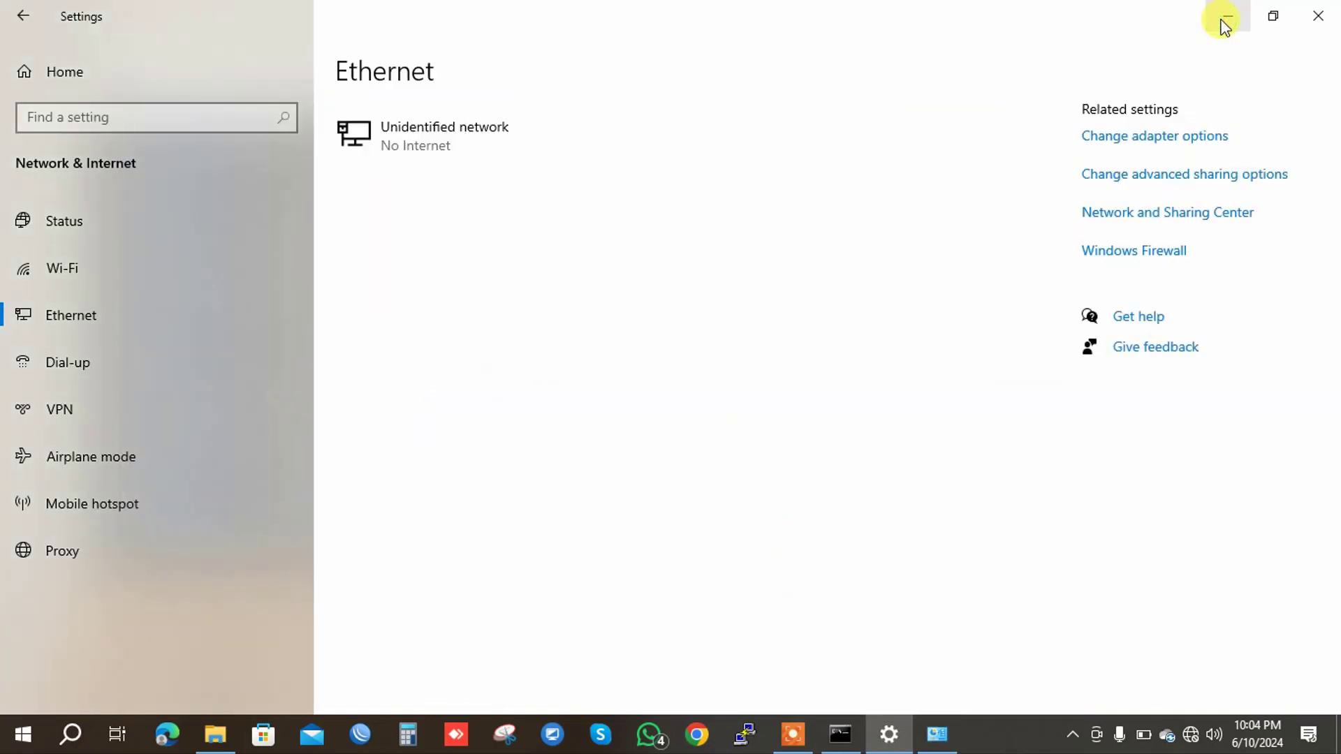
pyautogui.click(1225, 20)
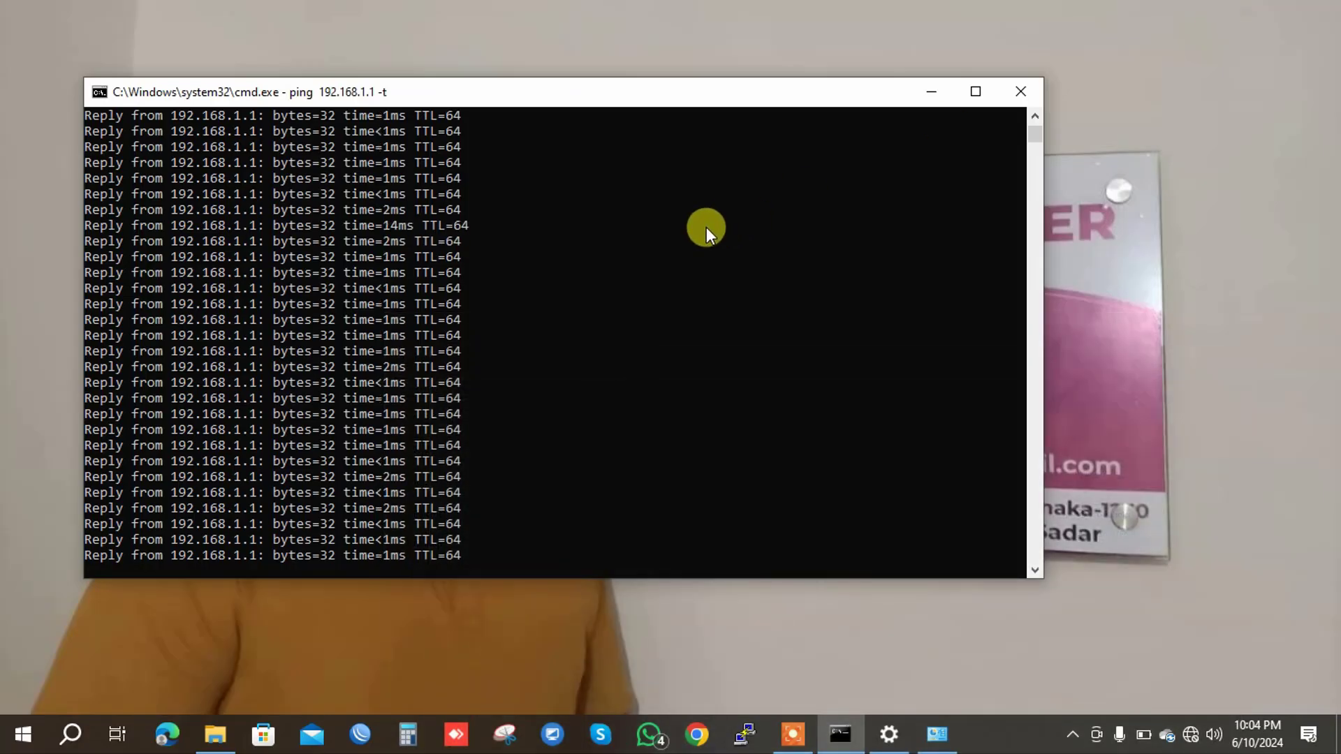
pyautogui.hotkey('ctrl', 'c')
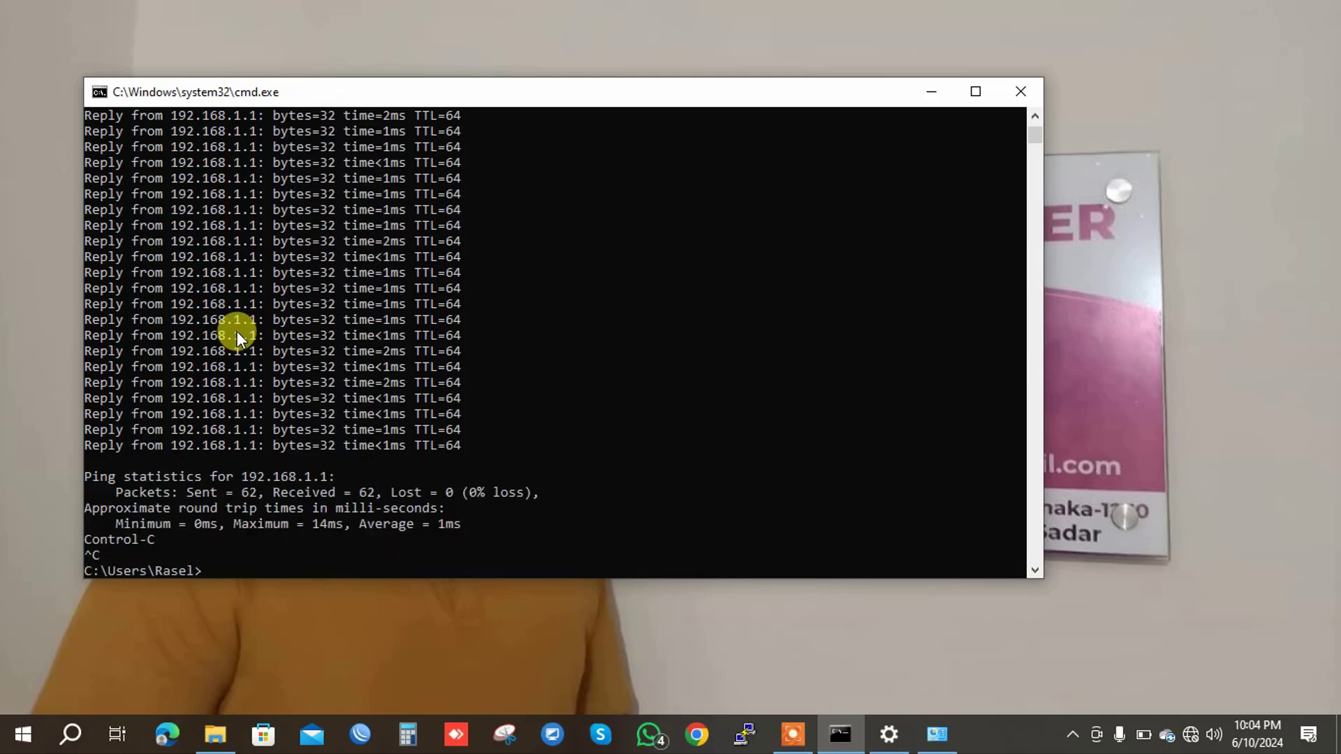
pyautogui.press('Up')
pyautogui.press('Return')
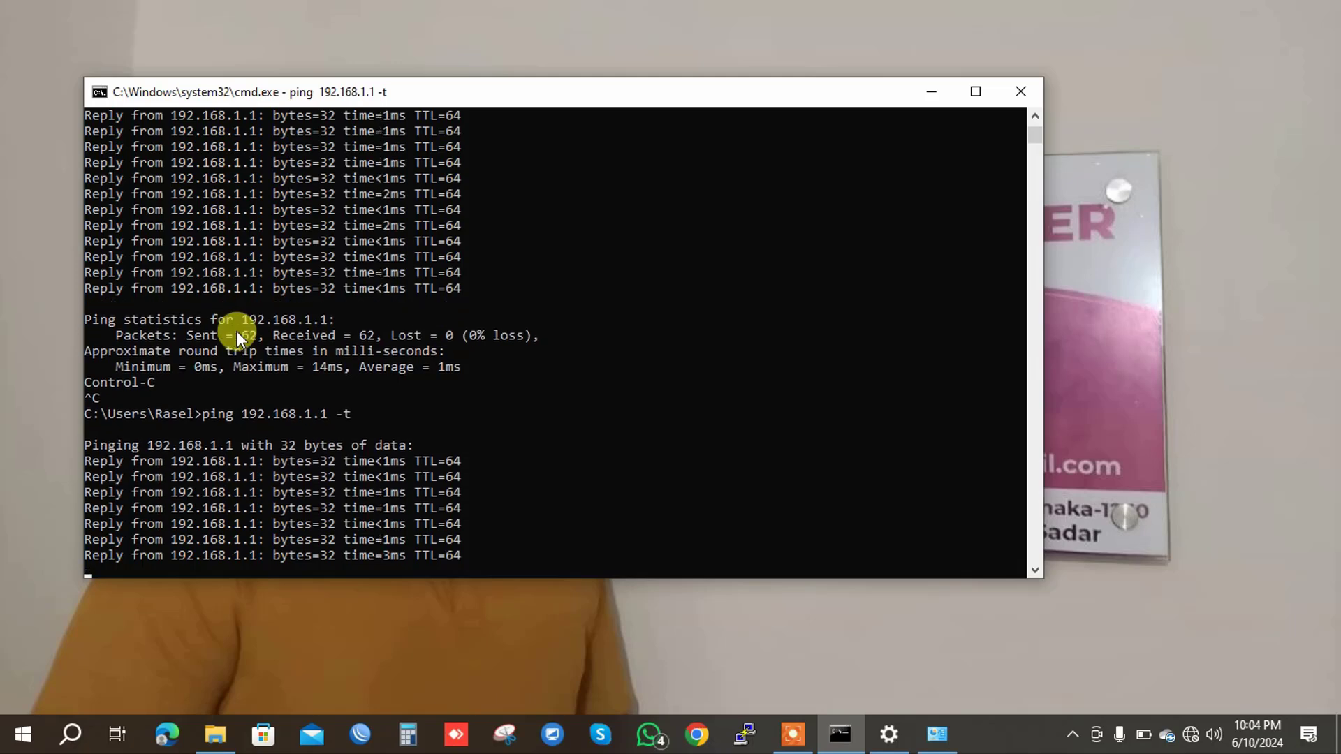
# Launch Edge and load the ONU login page at 192.168.1.1, fixing the autocompleted address.
pyautogui.click(180, 734)
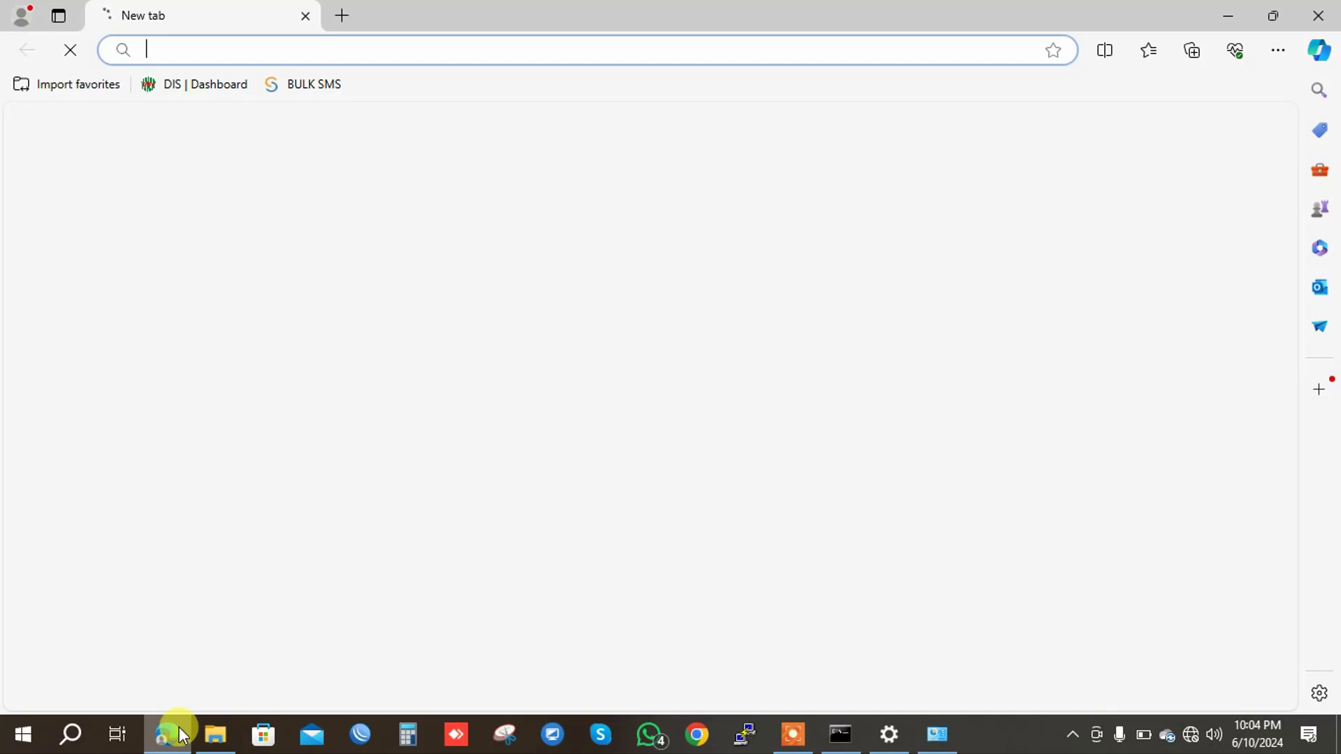
pyautogui.write('1')
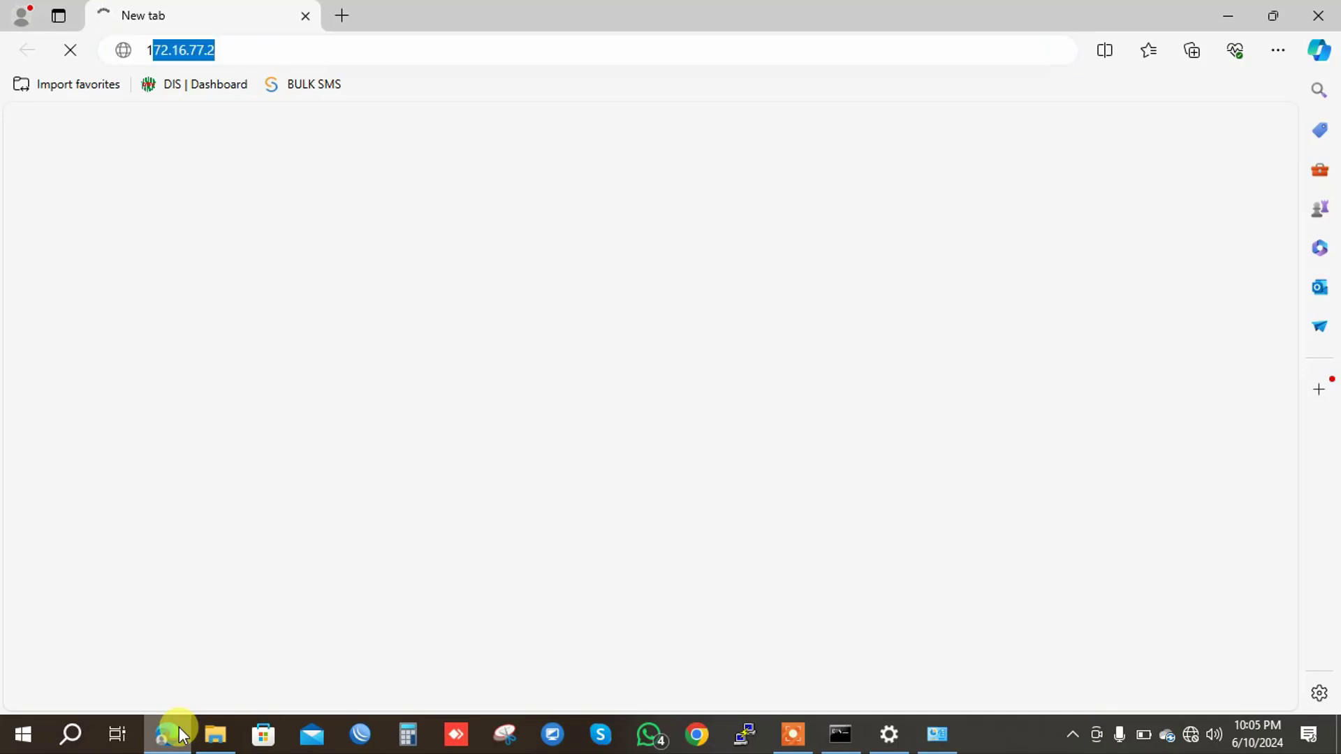
pyautogui.write('92')
pyautogui.press('BackSpace')
pyautogui.press('BackSpace')
pyautogui.press('BackSpace')
pyautogui.press('BackSpace')
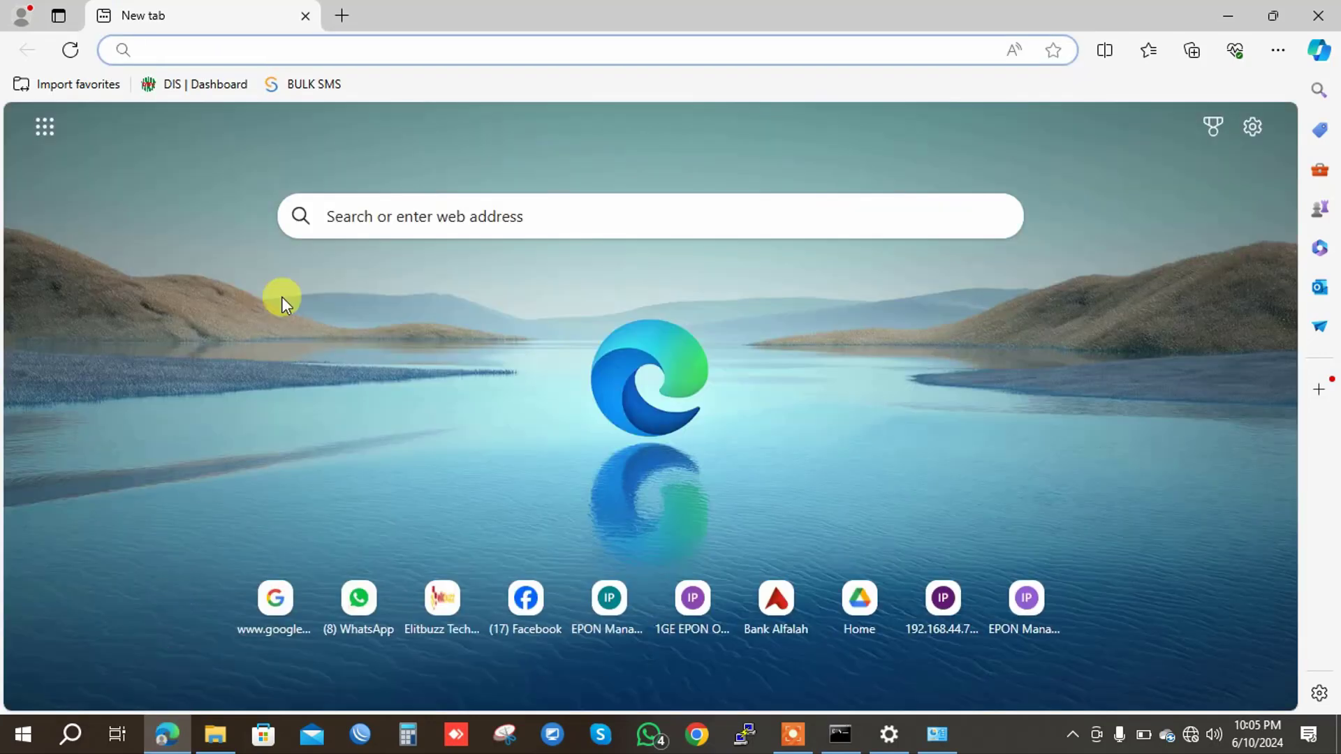
pyautogui.click(435, 38)
pyautogui.write('192')
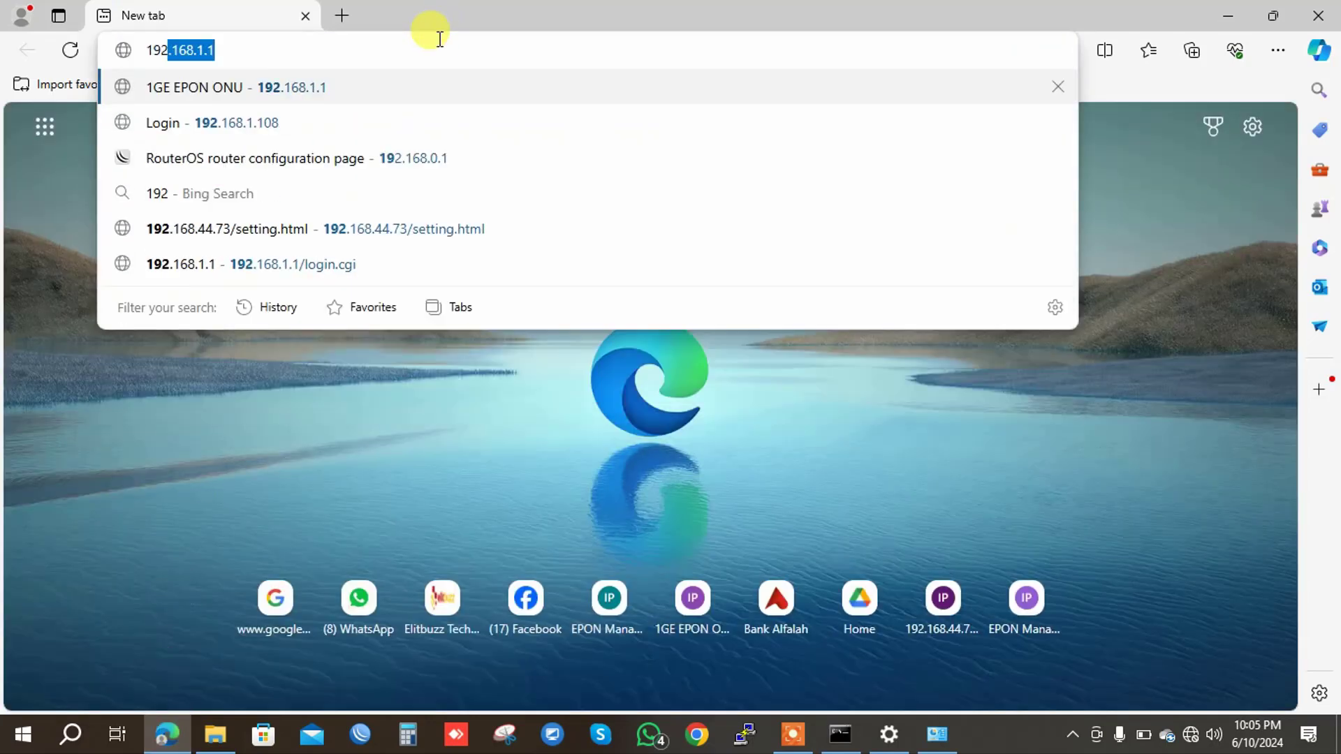
pyautogui.write('.168.1.1')
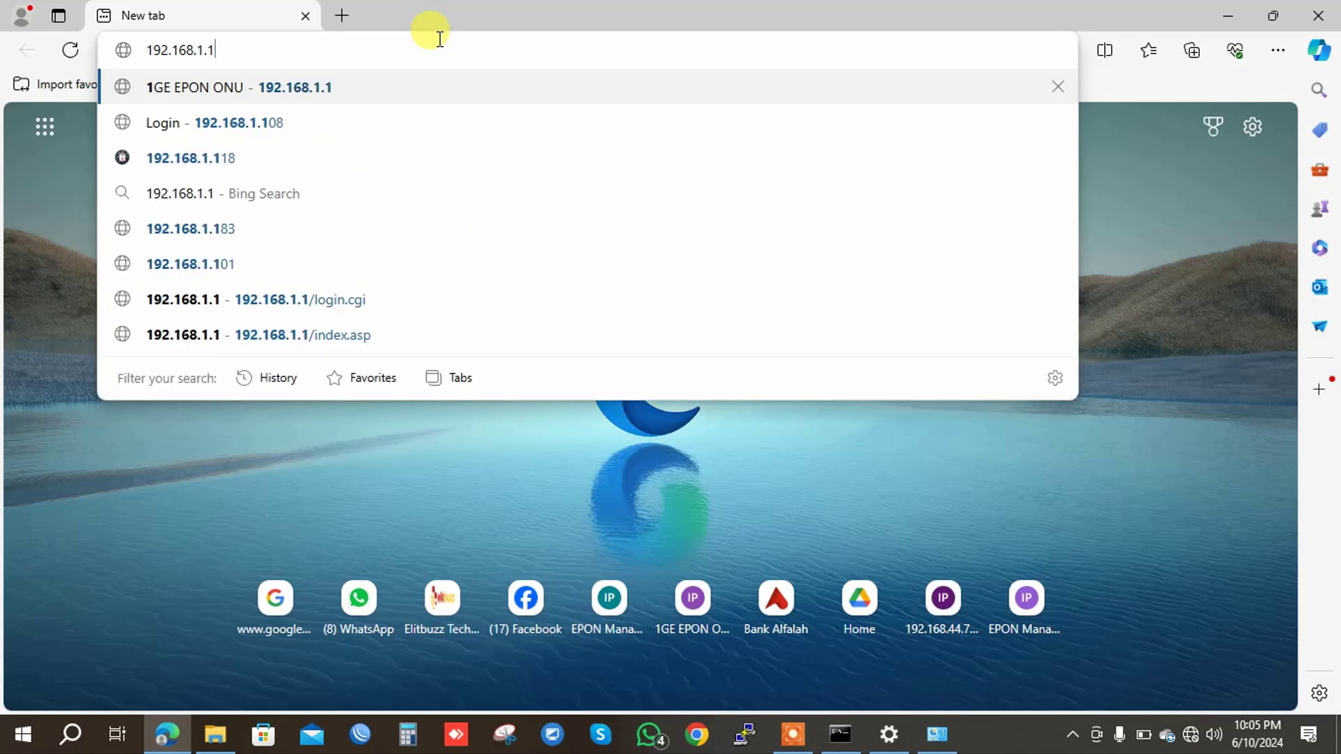
pyautogui.press('Return')
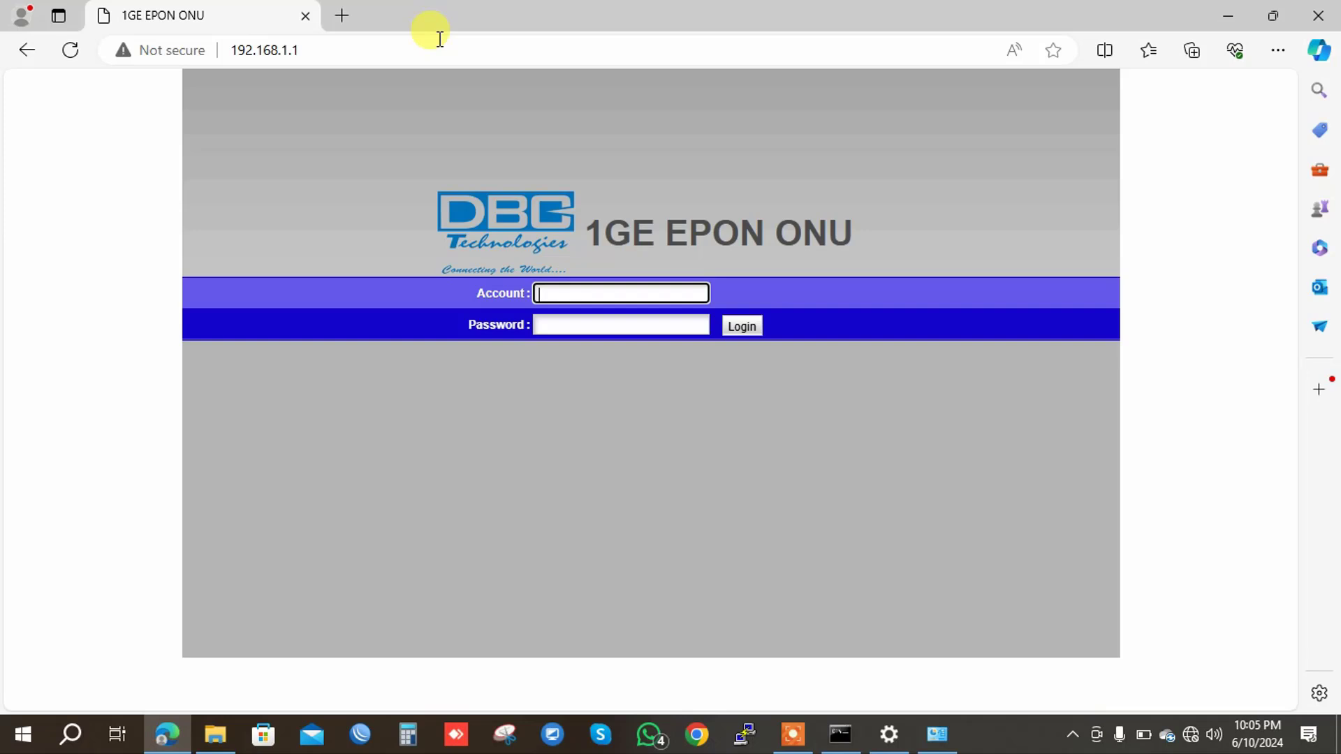
# Enter the ONU account name and password to reach the Device Information page.
pyautogui.write('admin')
pyautogui.press('Tab')
pyautogui.write('1234')
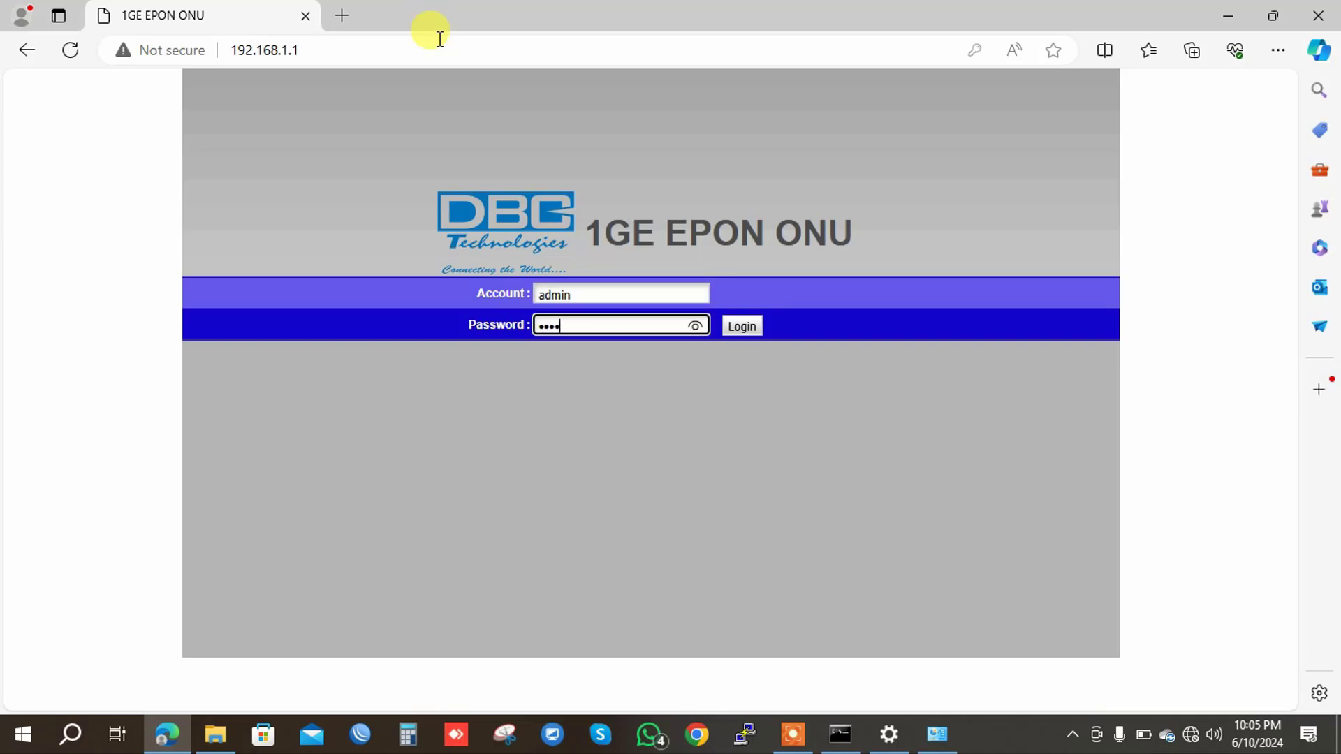
pyautogui.write('5')
pyautogui.press('Return')
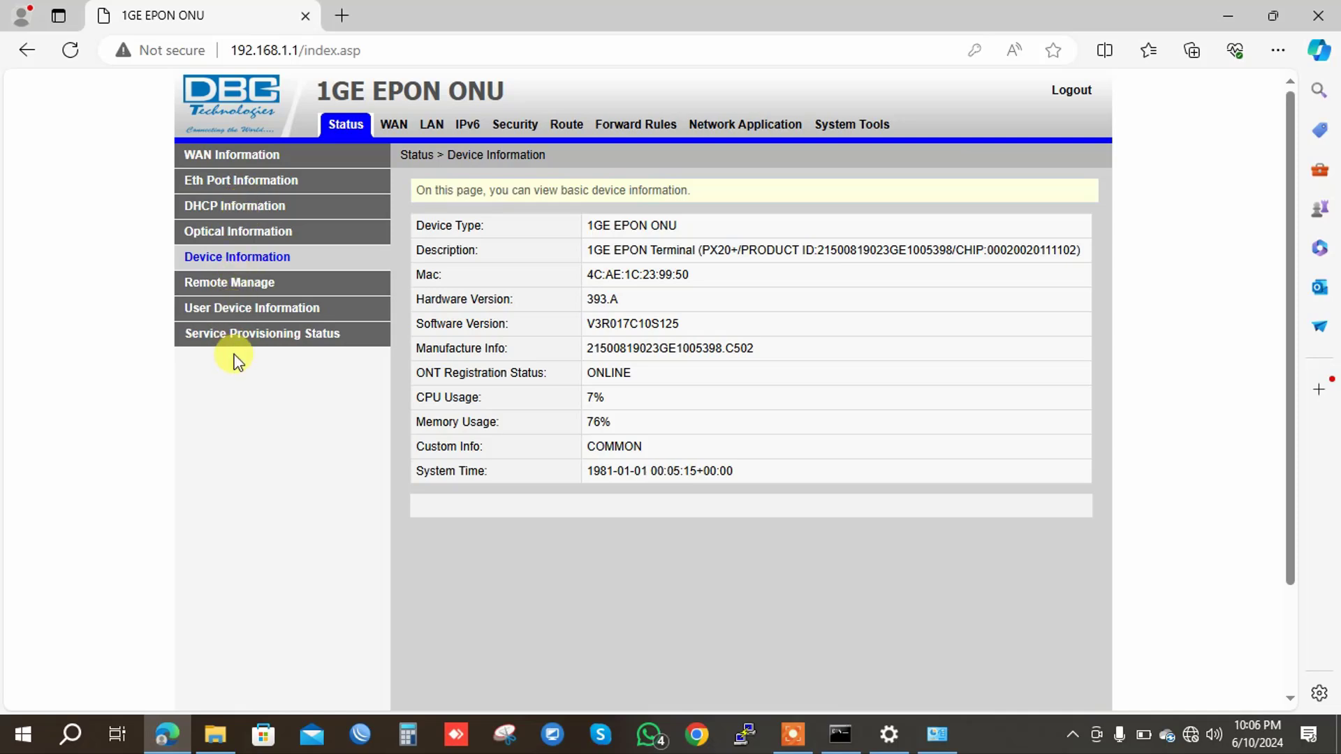
# Refresh Device Information, then view Optical Information: TX 2.23 dBm, RX -24.69 dBm, 36 °C.
pyautogui.click(262, 255)
pyautogui.click(248, 232)
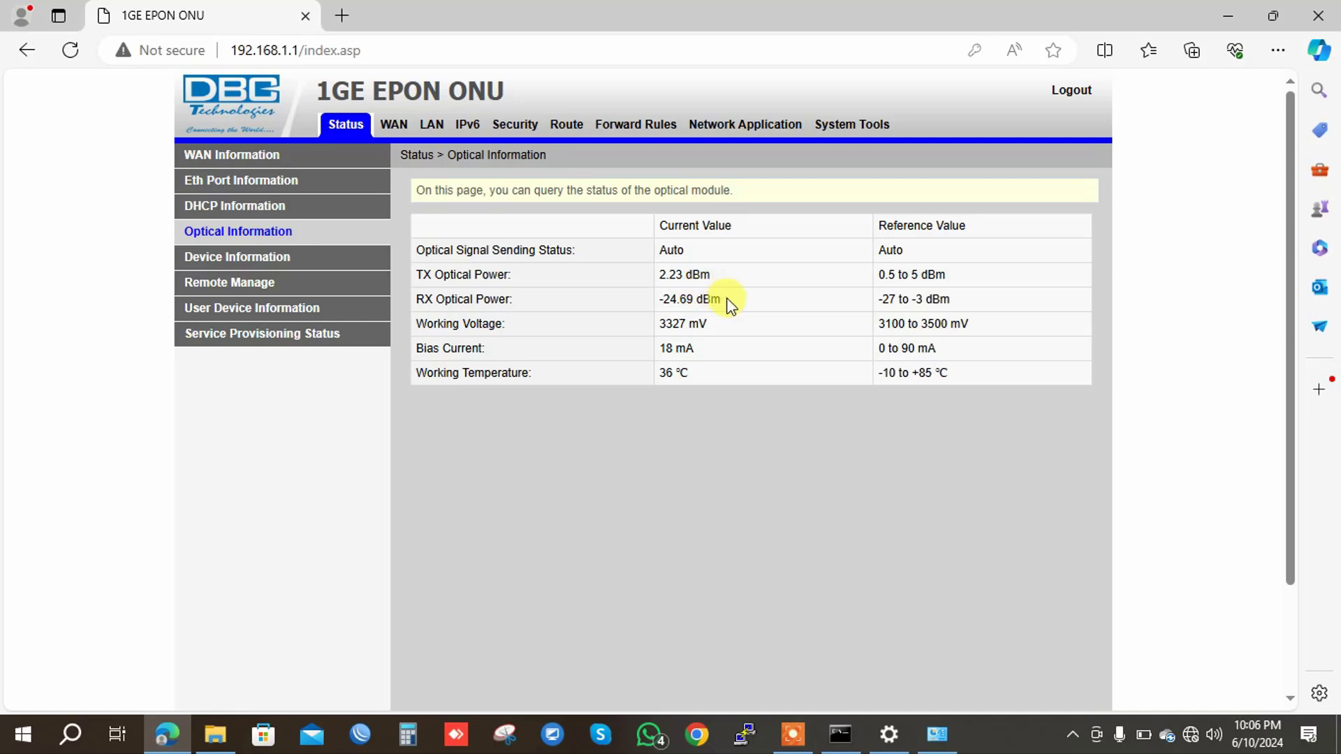
# Highlight and deselect the RX Optical Power value, then go to the WAN section.
pyautogui.moveTo(727, 300); pyautogui.dragTo(659, 293)
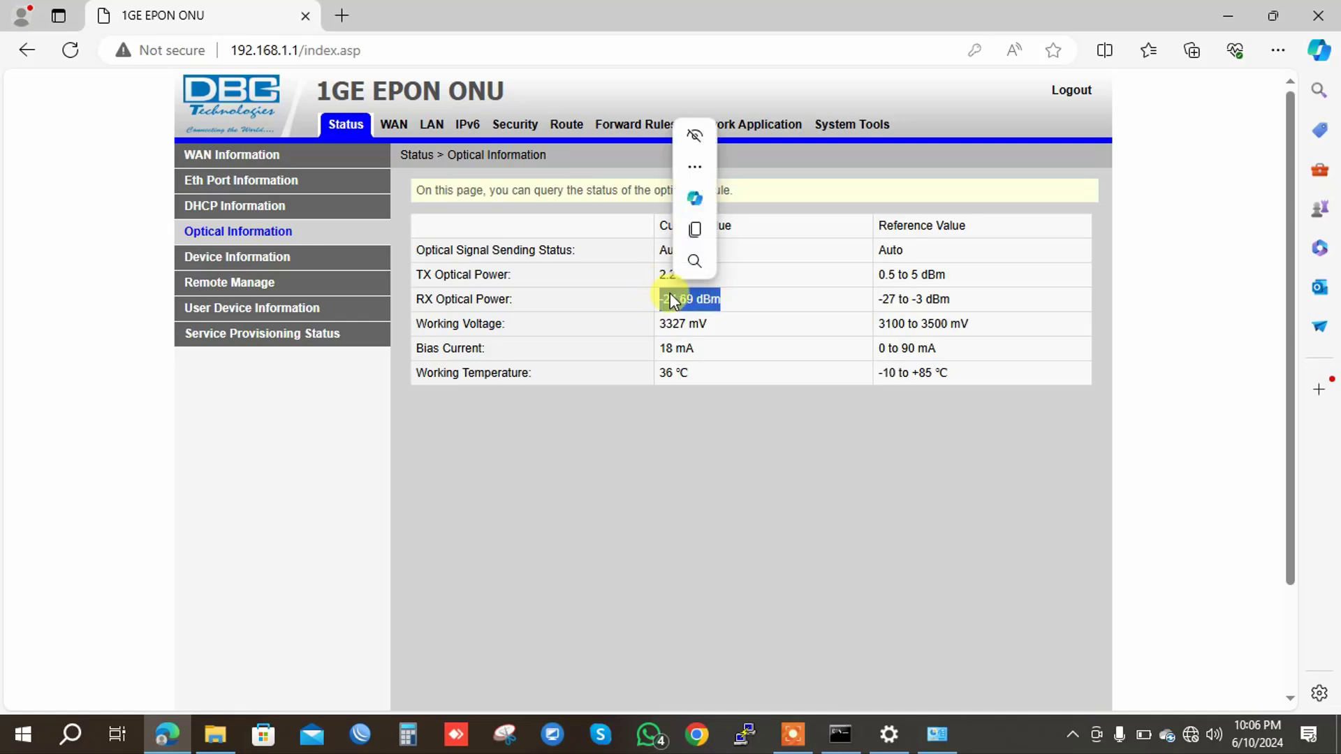
pyautogui.click(723, 303)
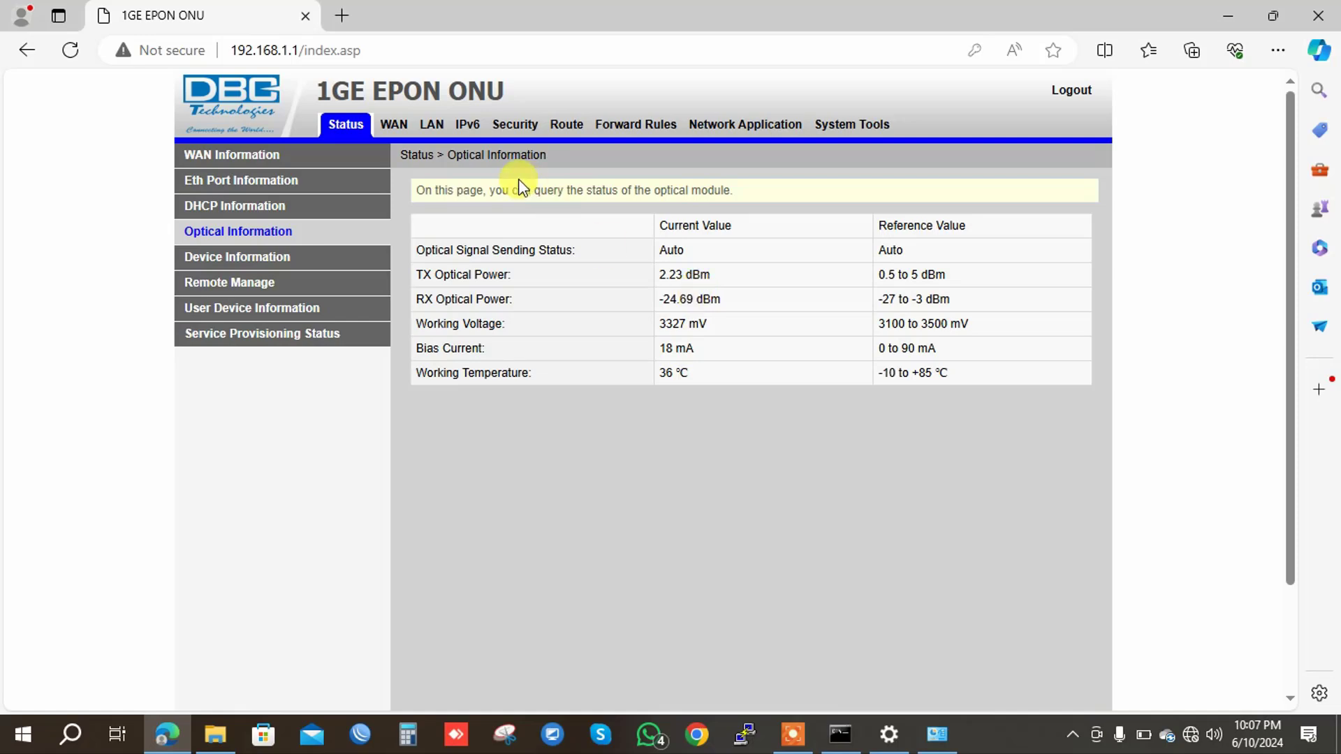
pyautogui.click(391, 130)
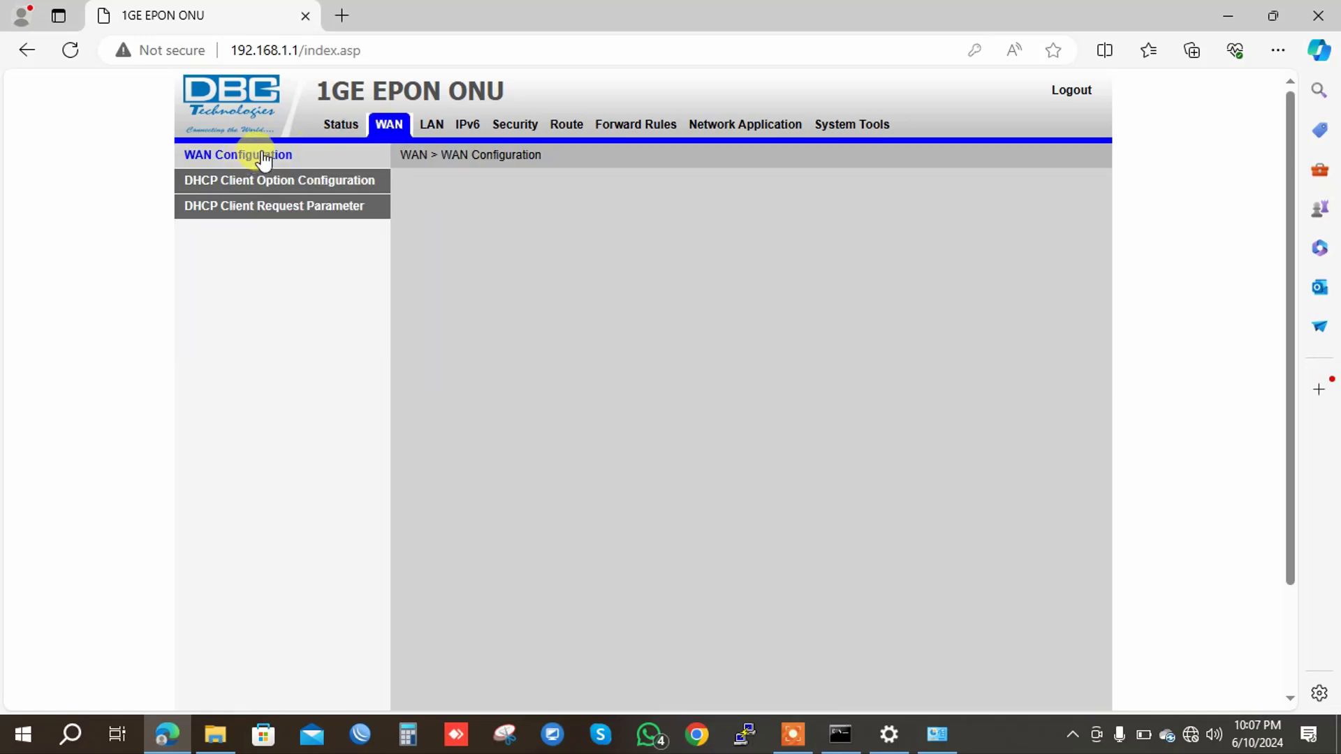
# Open WAN Configuration and start a New connection, defaulting to IPoE, Route WAN, INTERNET, DHCP.
pyautogui.click(288, 159)
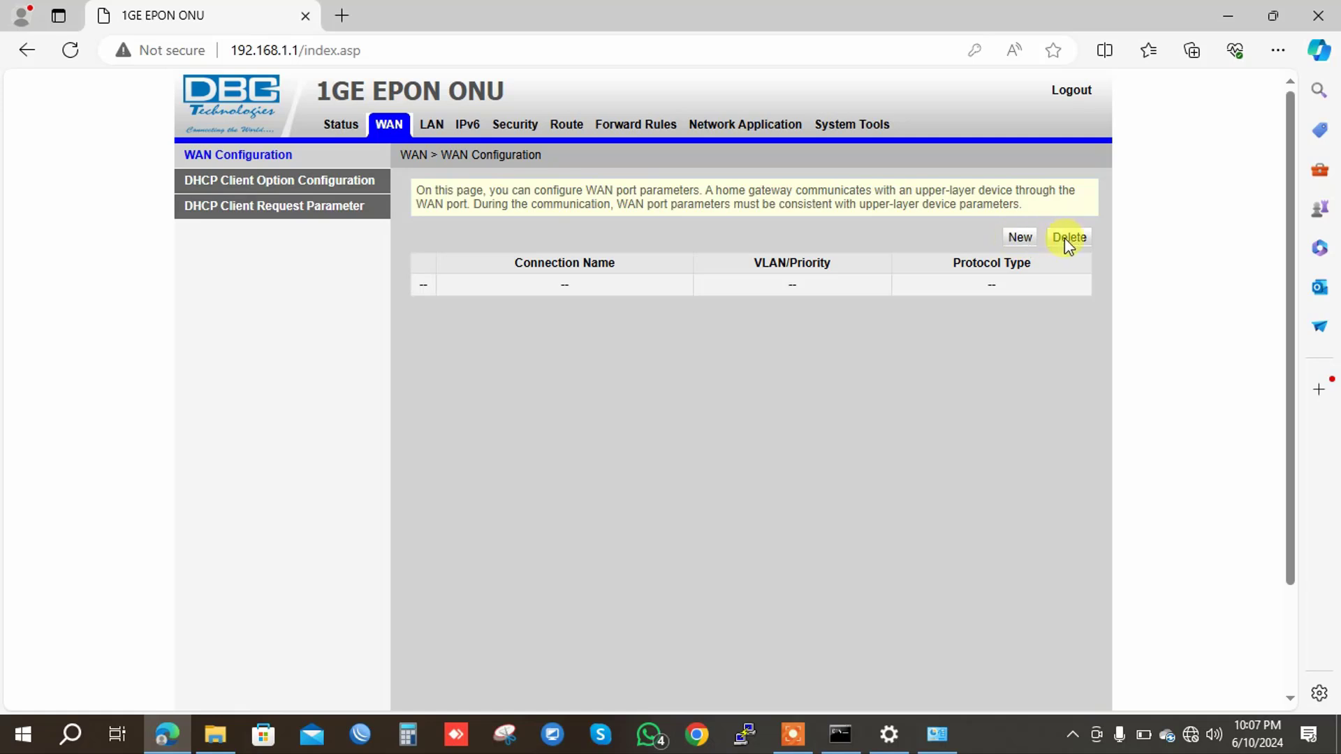
pyautogui.click(1020, 239)
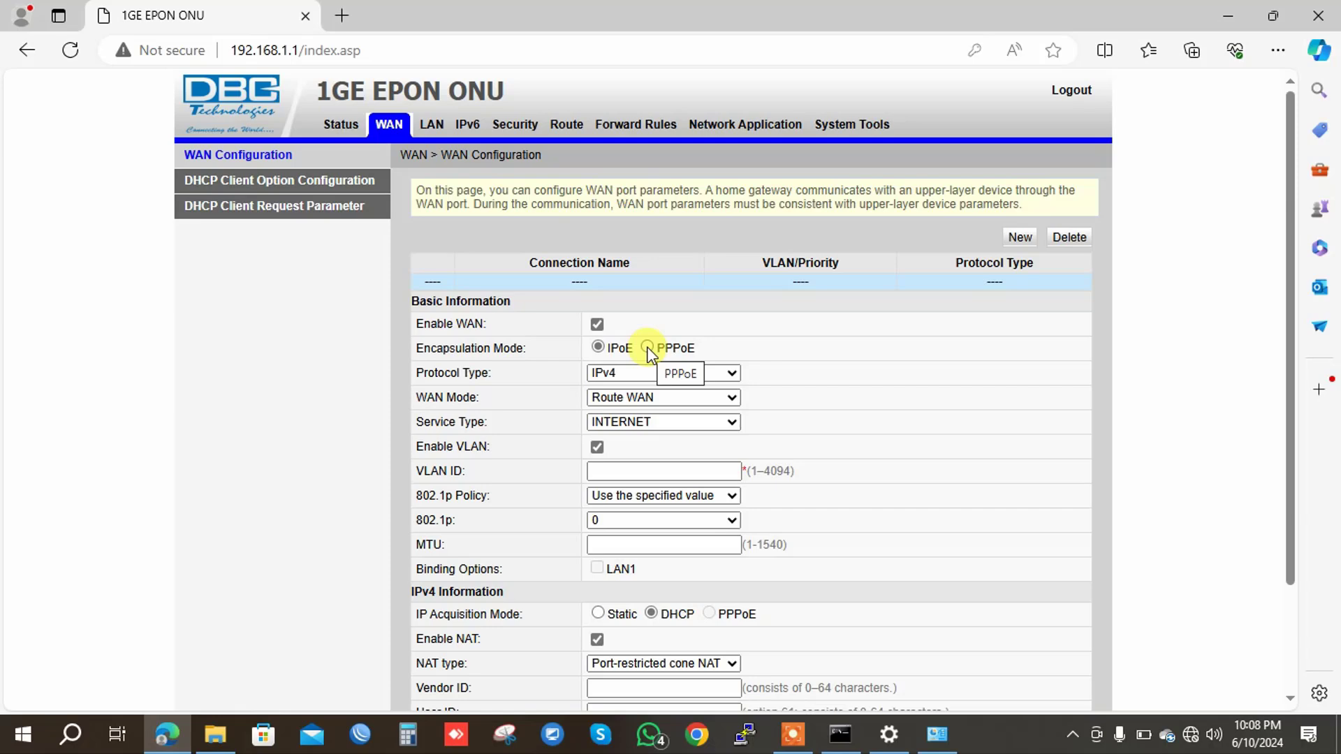
# Keep protocol IPv4, mode Route WAN and service type INTERNET for the new WAN.
pyautogui.click(614, 375)
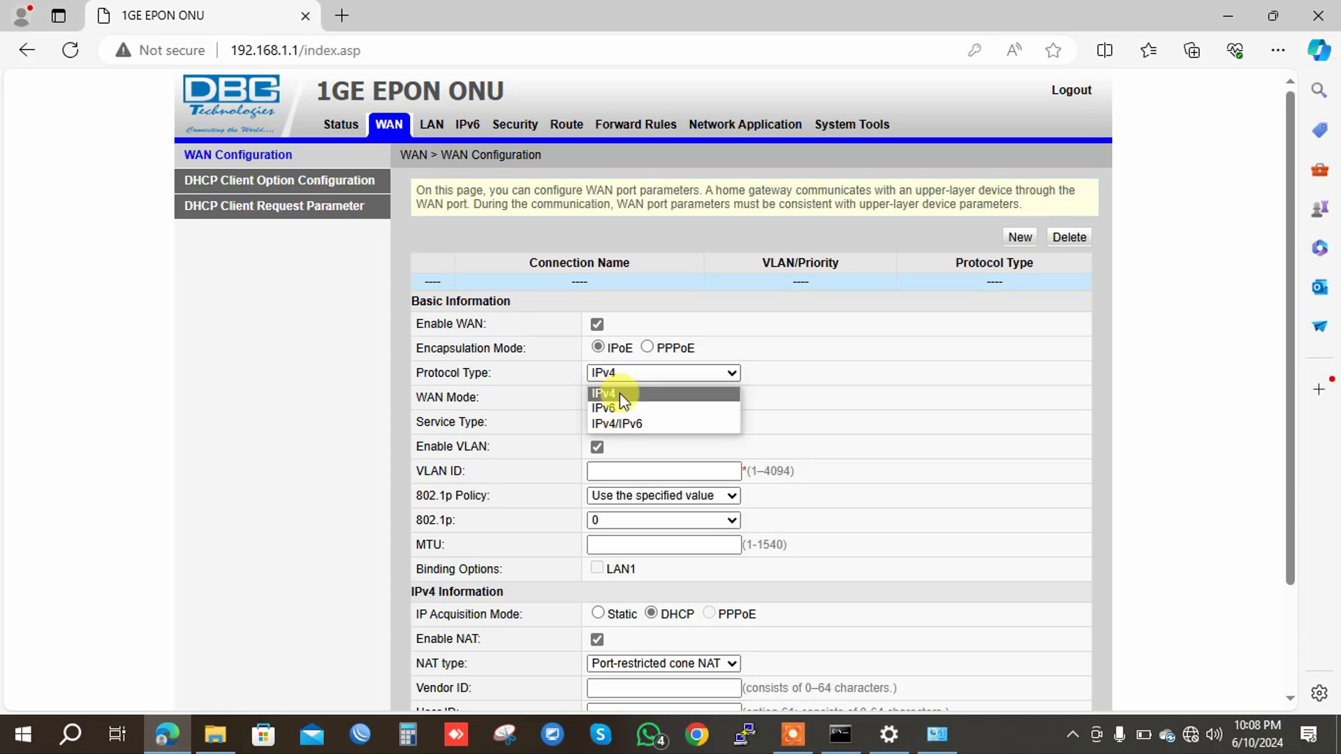
pyautogui.click(619, 393)
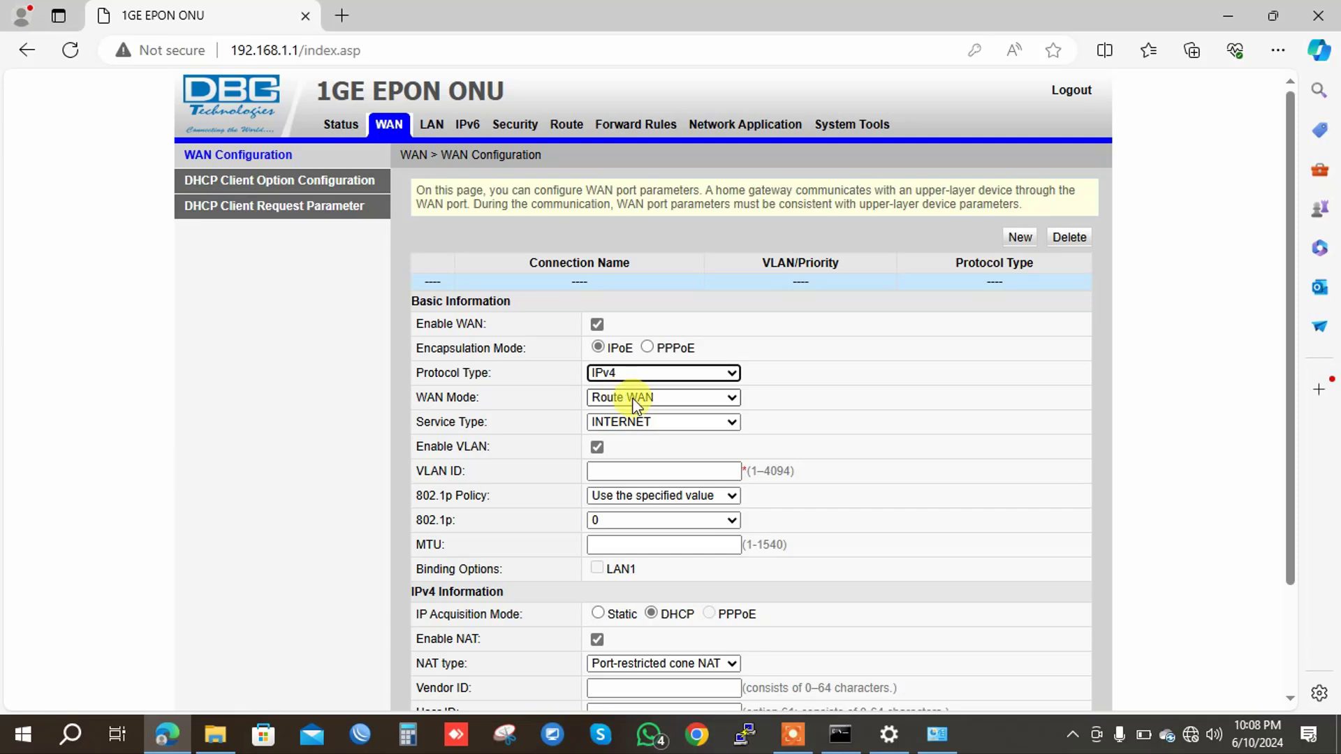
pyautogui.click(636, 404)
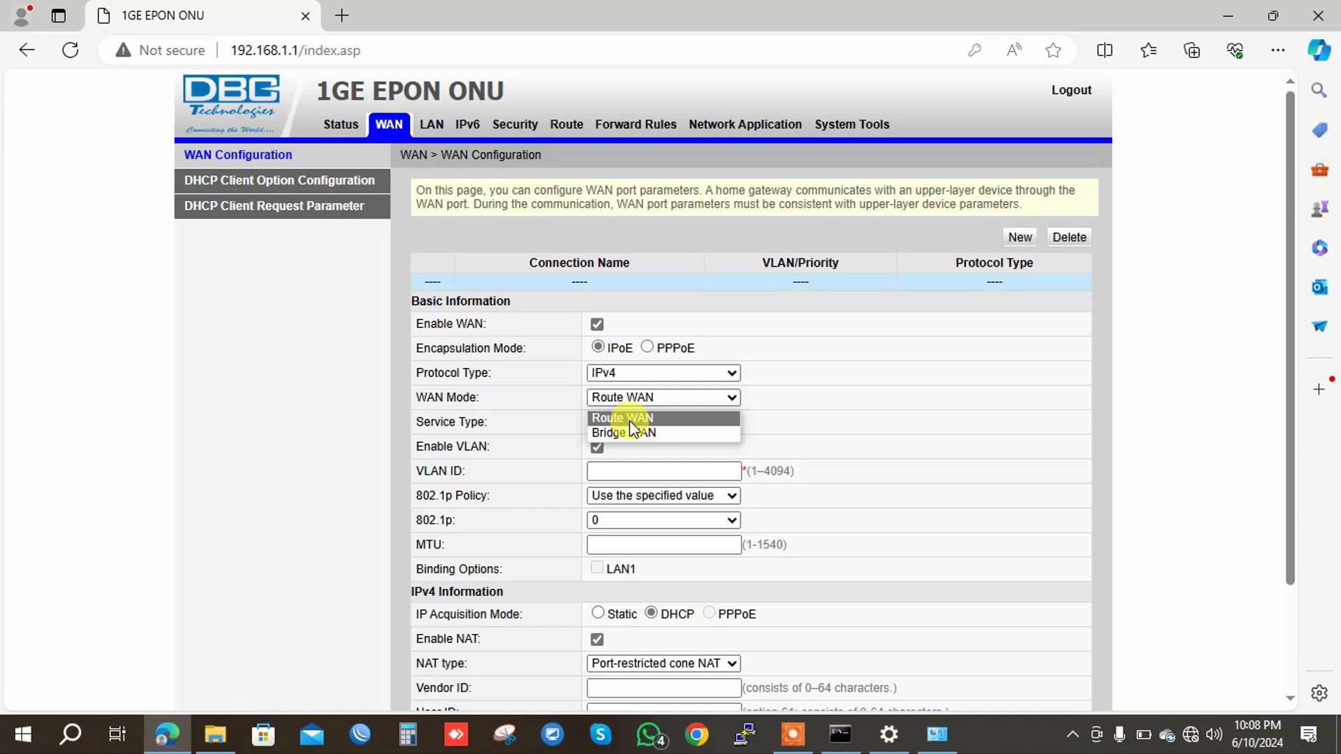
pyautogui.click(631, 419)
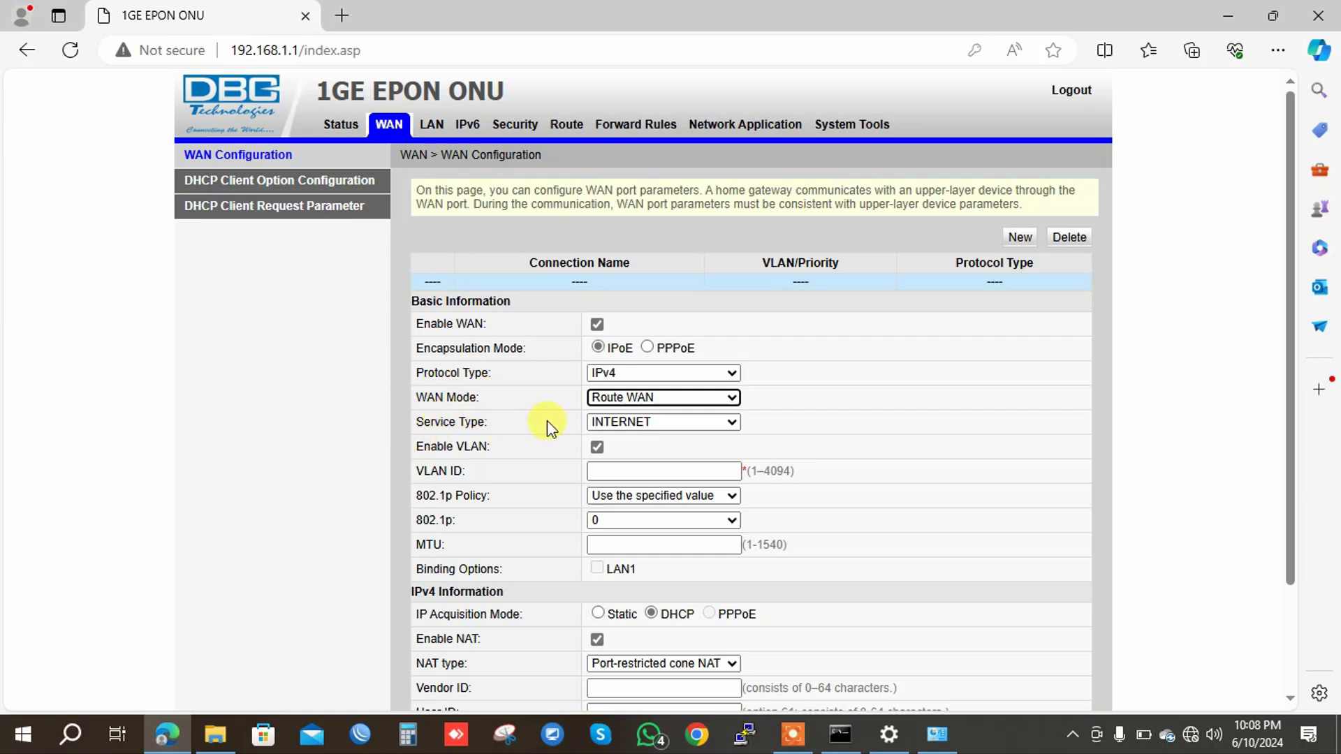
pyautogui.click(624, 424)
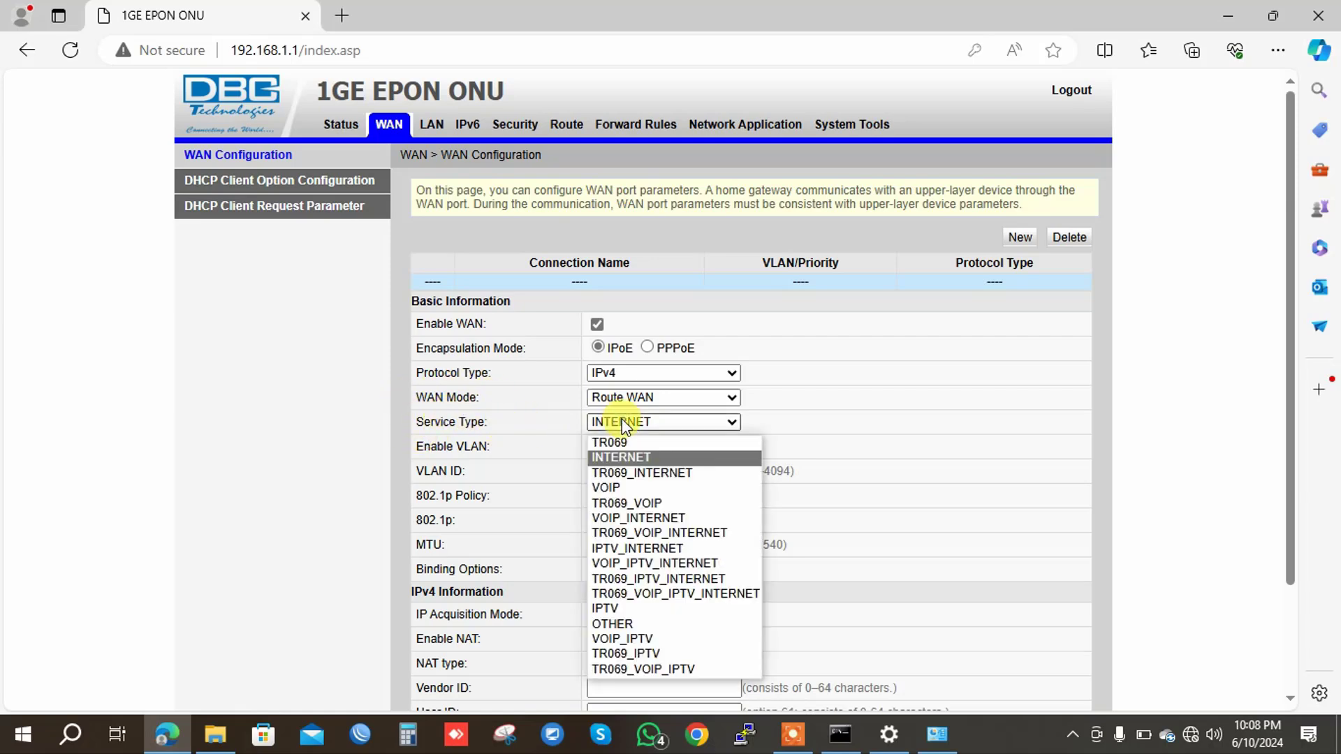
pyautogui.click(621, 459)
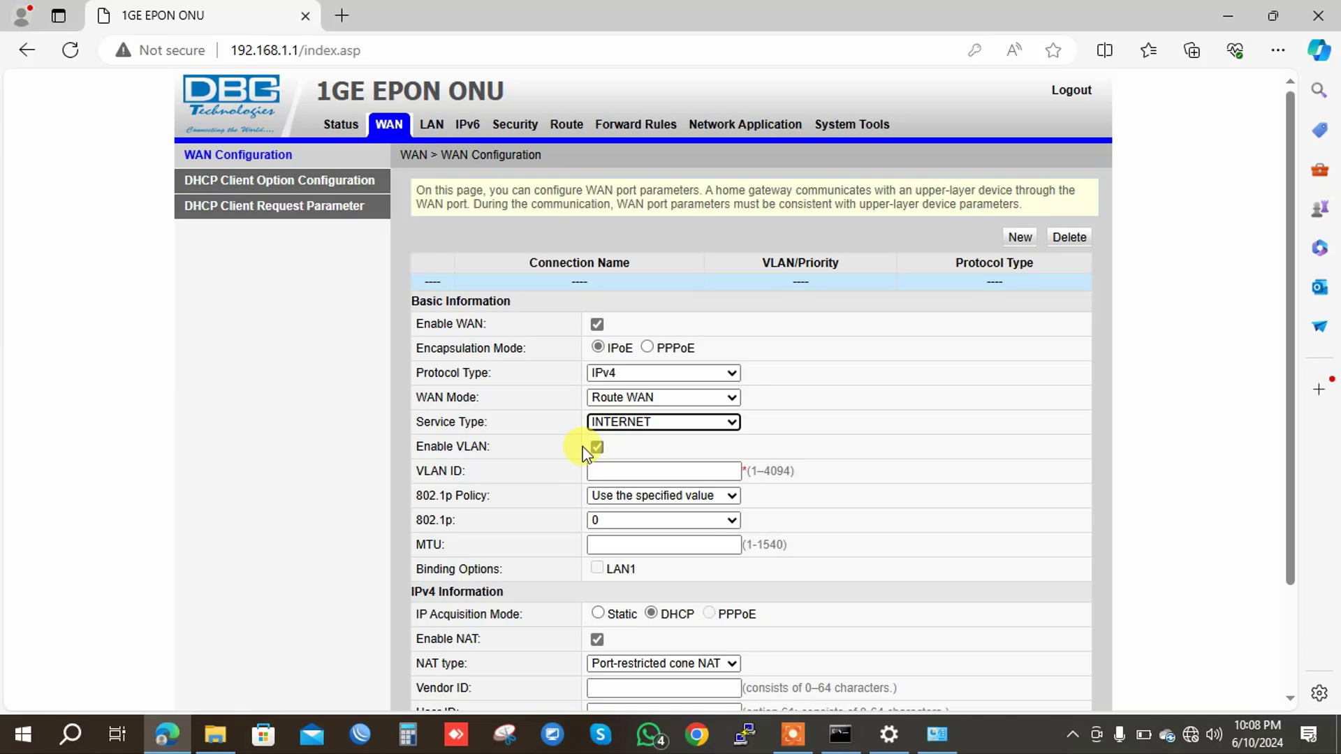
# Enable VLAN with VLAN ID 2007 and set the MTU to 1500.
pyautogui.click(675, 472)
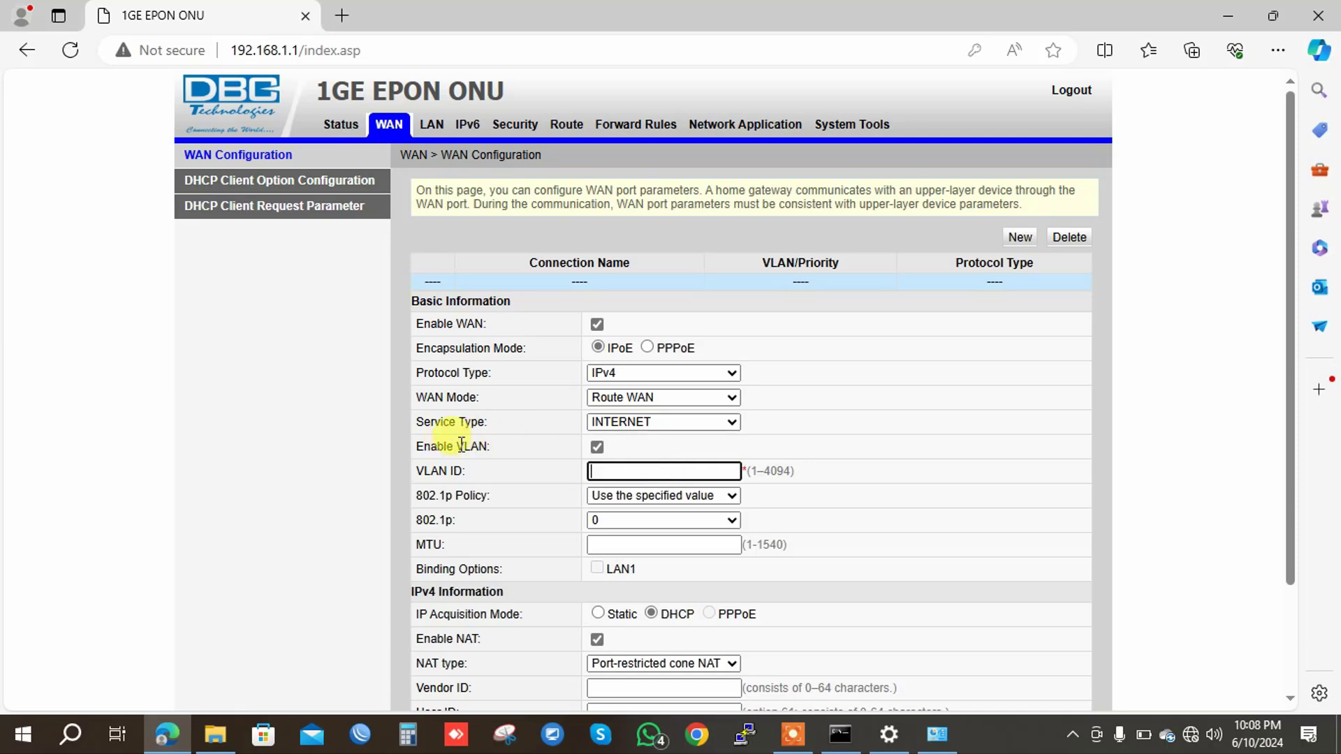
pyautogui.click(597, 449)
pyautogui.click(597, 448)
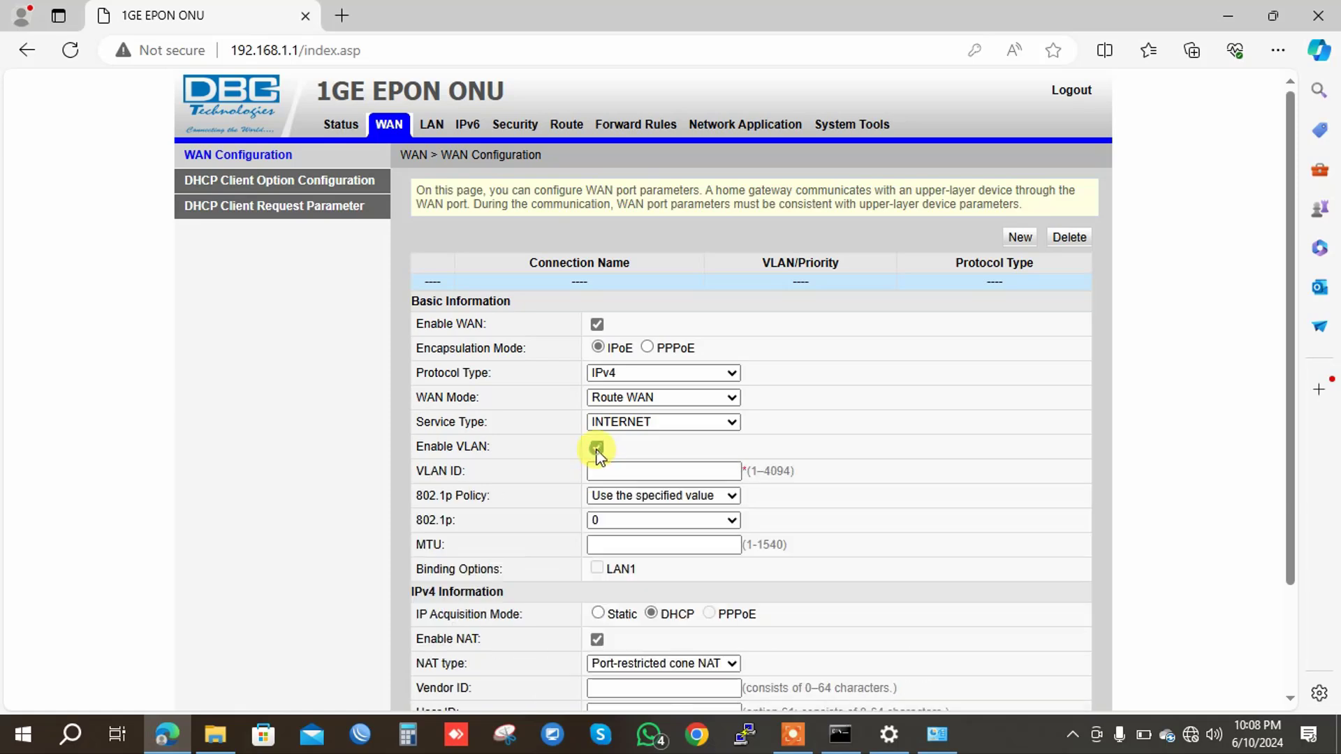
pyautogui.click(601, 472)
pyautogui.click(600, 472)
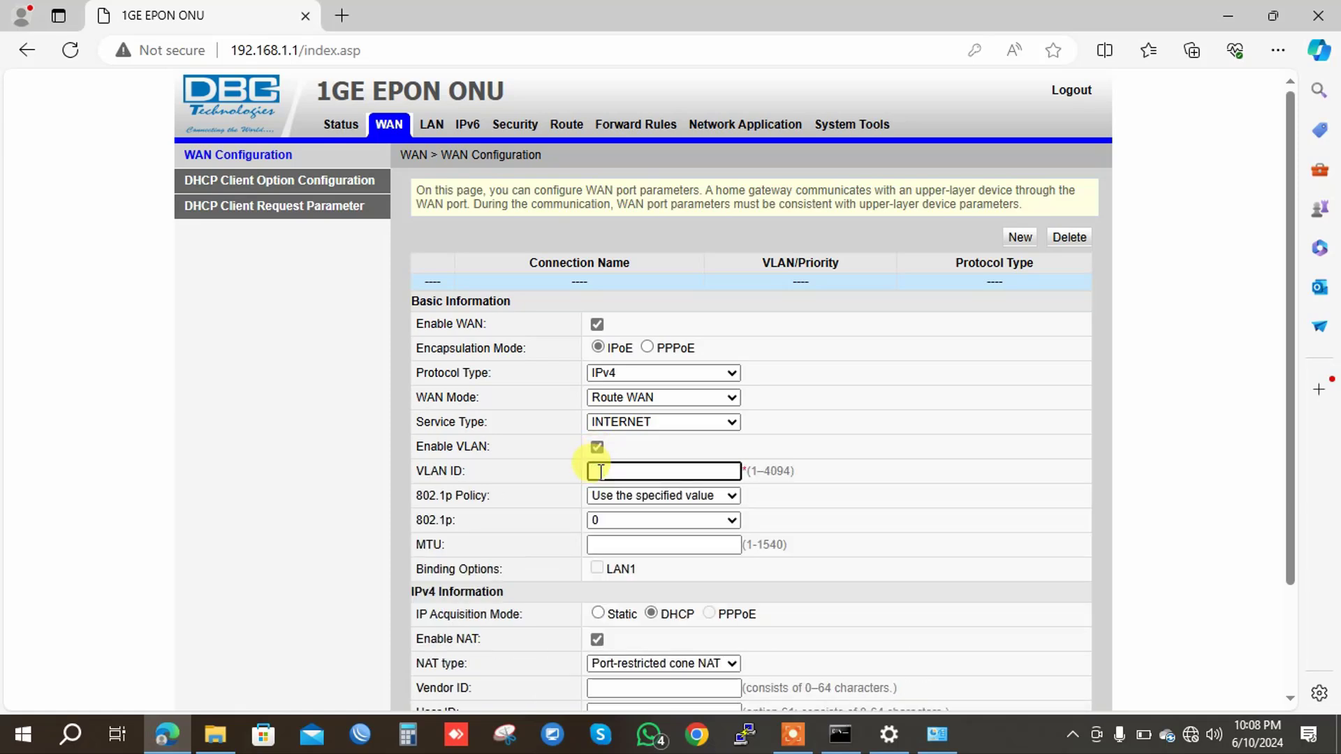
pyautogui.write('2007')
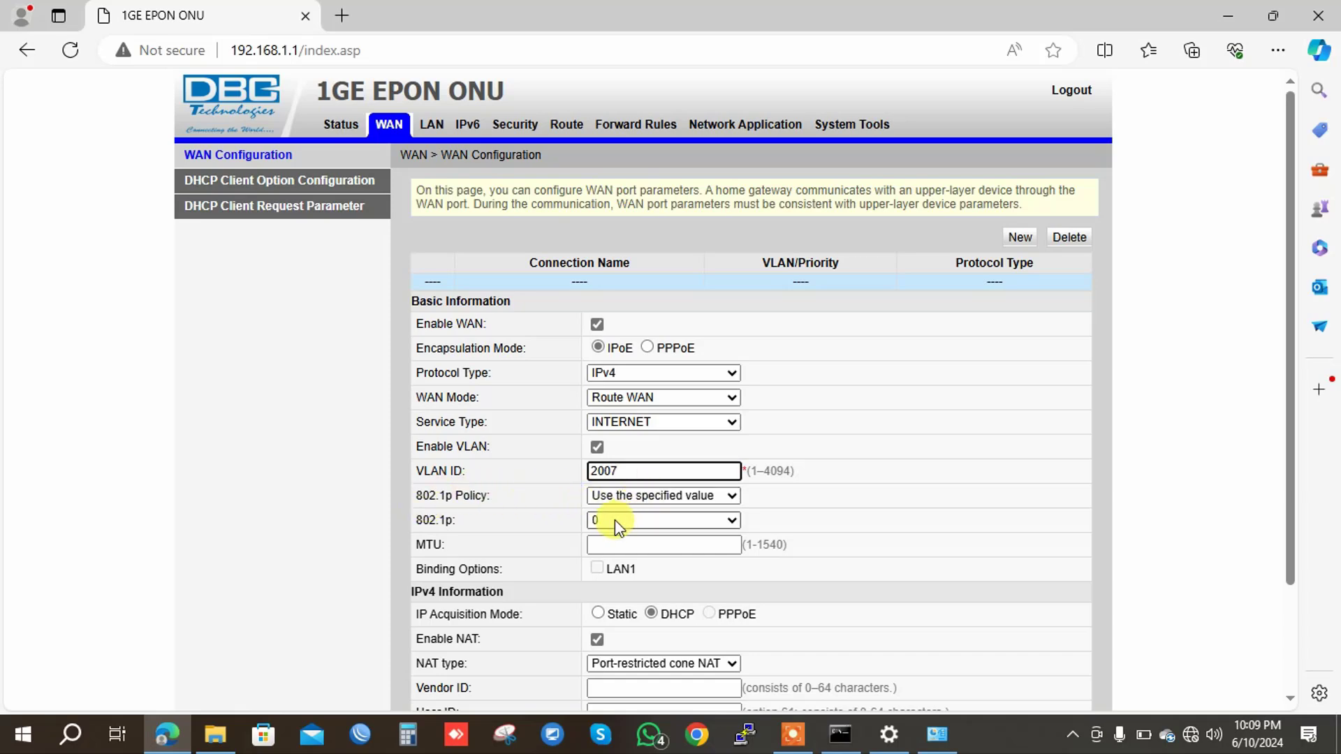
pyautogui.click(613, 543)
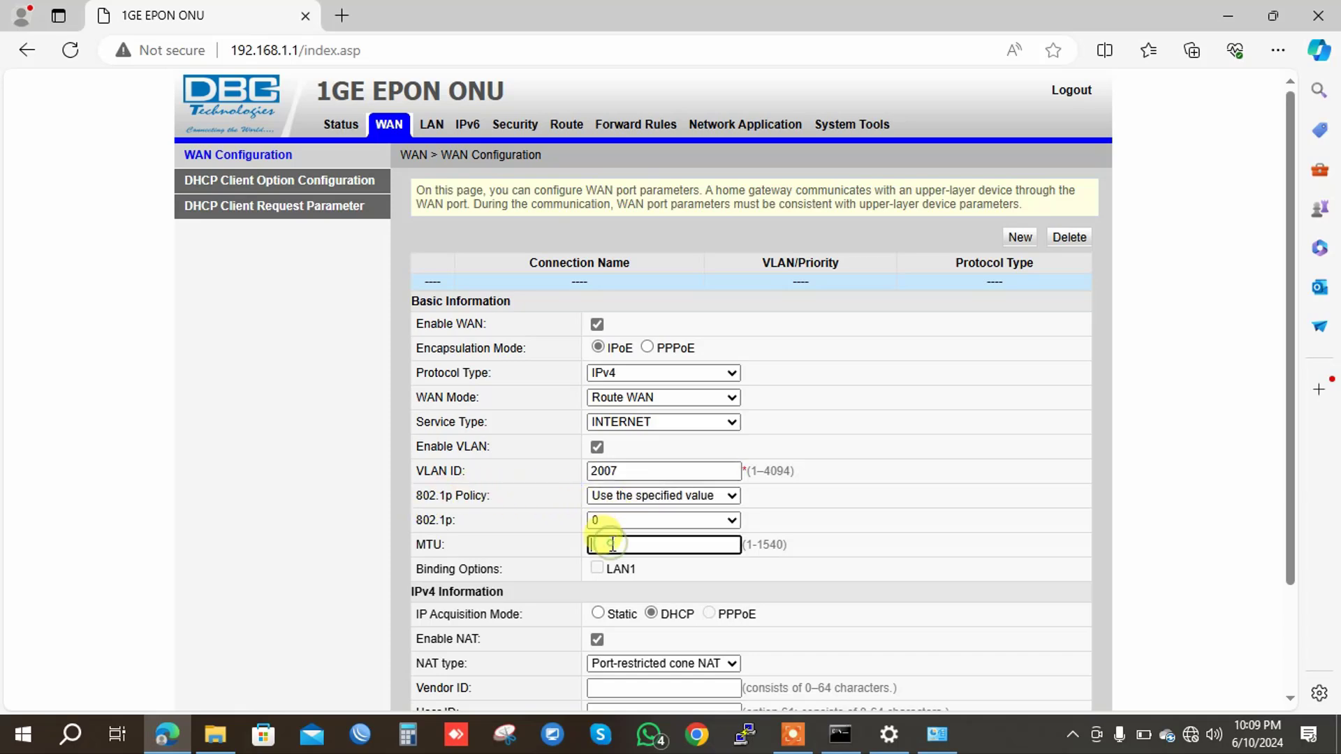
pyautogui.write('1500')
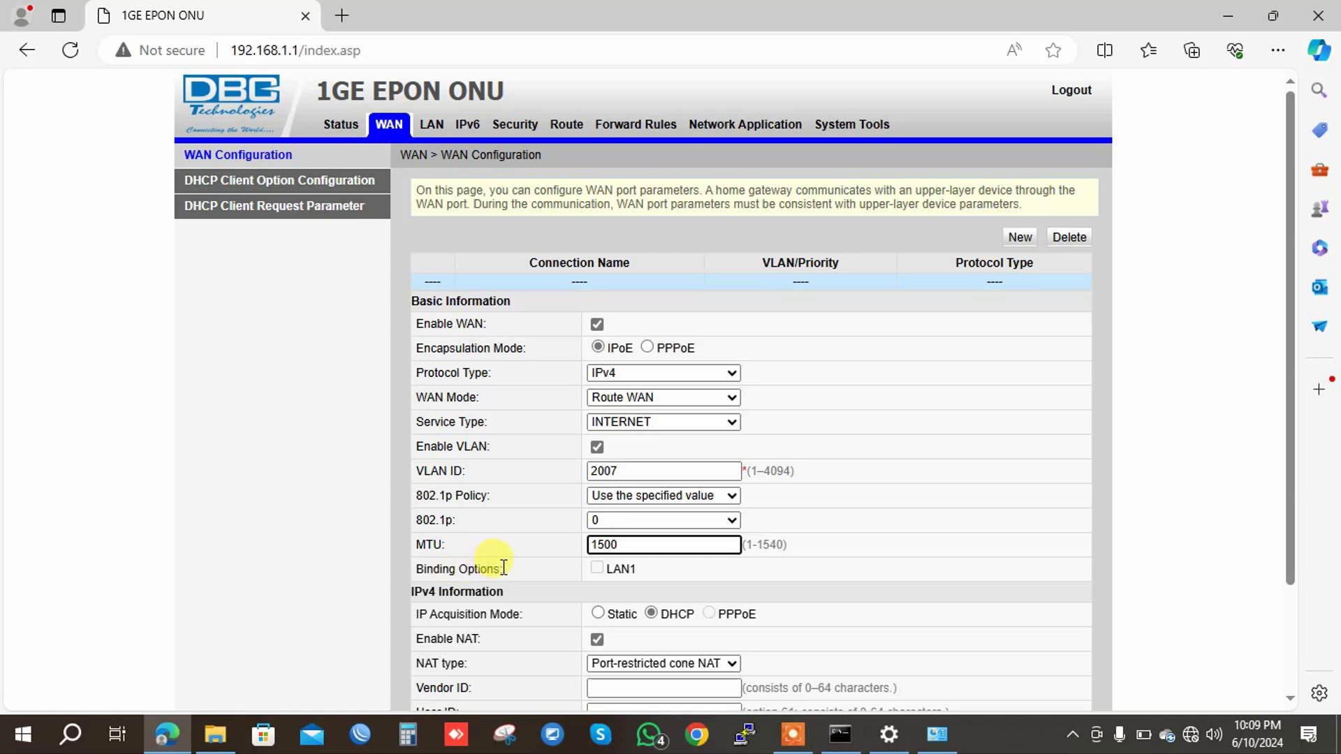
# Bind the WAN connection to LAN1 and switch IPv4 acquisition to Static.
pyautogui.click(597, 571)
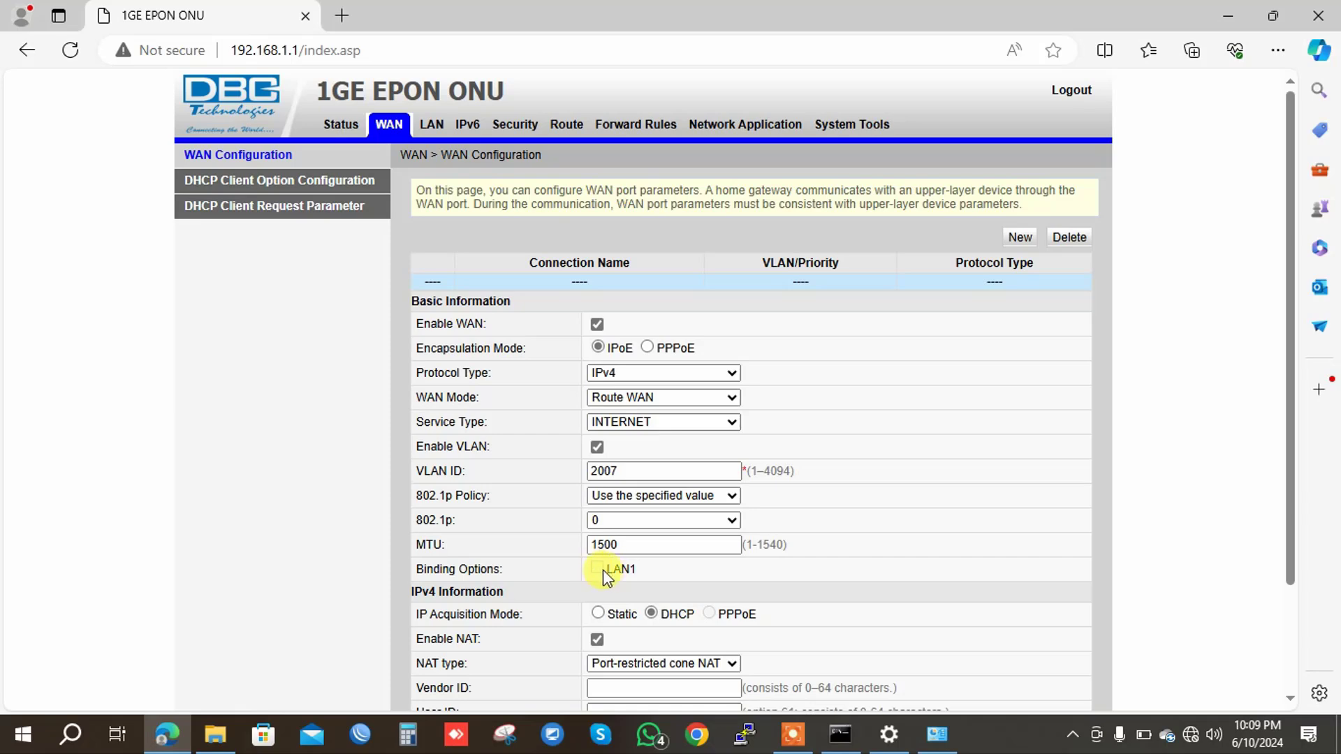
pyautogui.click(601, 569)
pyautogui.click(602, 569)
pyautogui.click(595, 567)
pyautogui.click(596, 615)
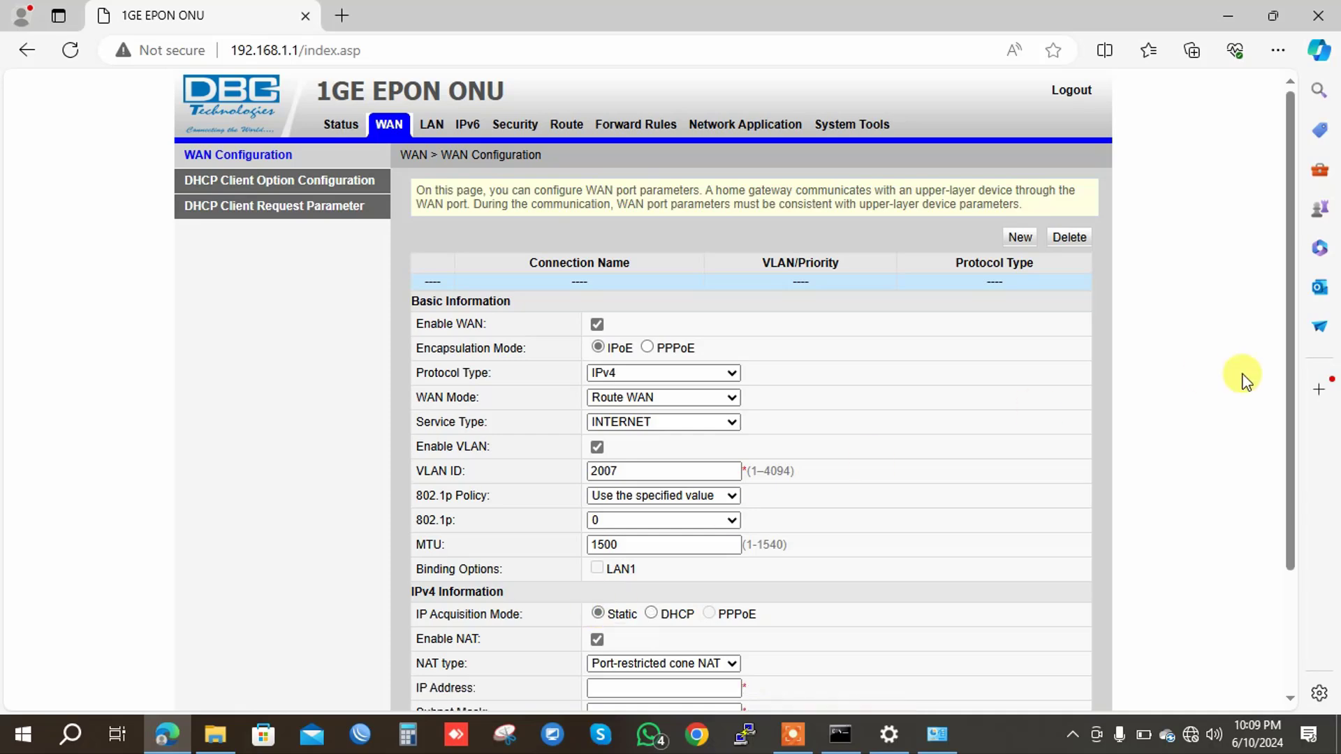
# Enter the WAN IP address 172.16.78.10 with subnet mask 255.255.255.252.
pyautogui.scroll(-2, 1289, 350)
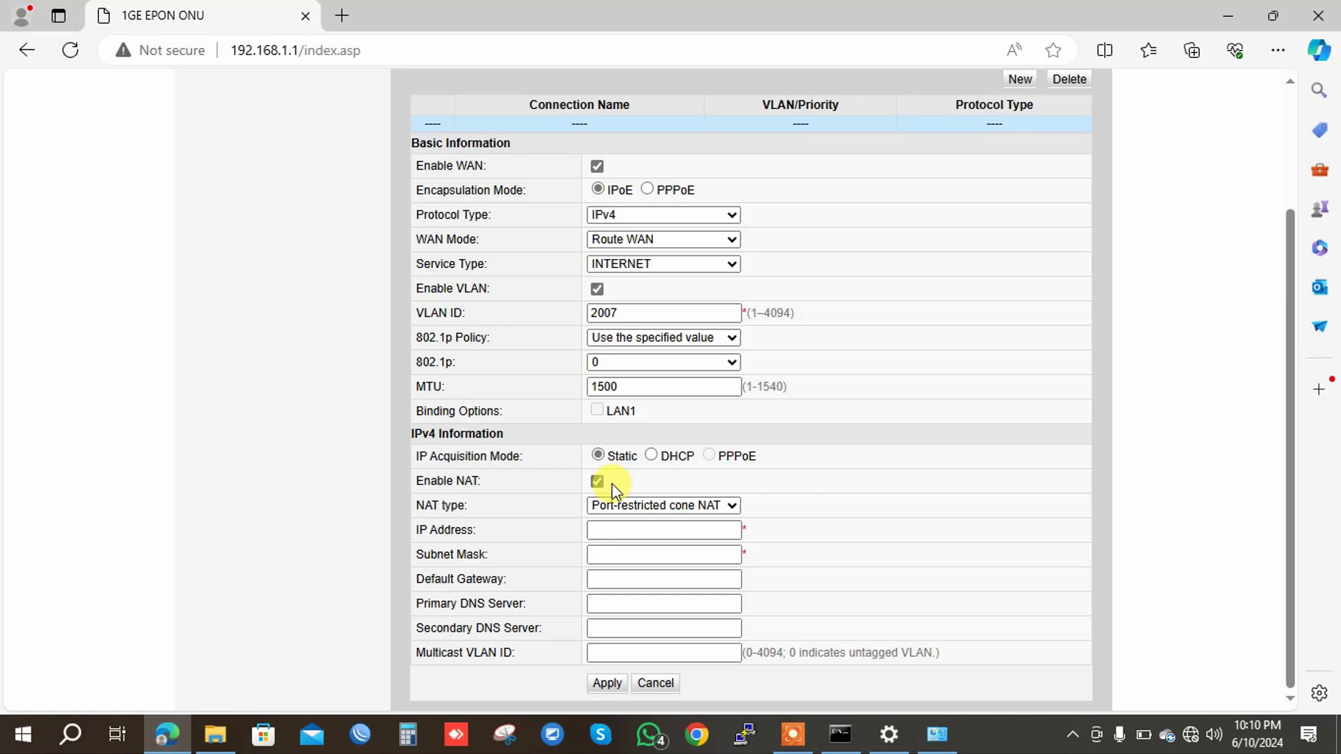
pyautogui.click(605, 527)
pyautogui.write('17')
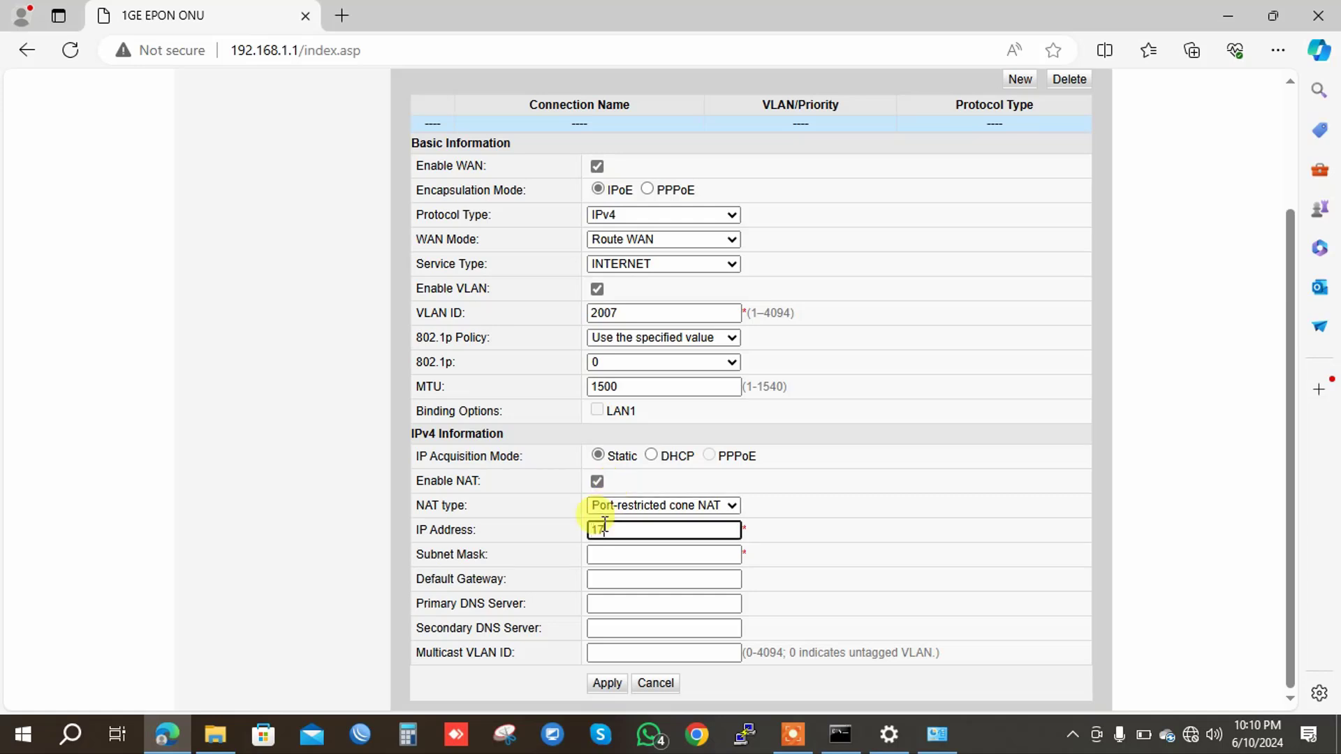
pyautogui.write('2.16.78.10')
pyautogui.click(611, 555)
pyautogui.write('255')
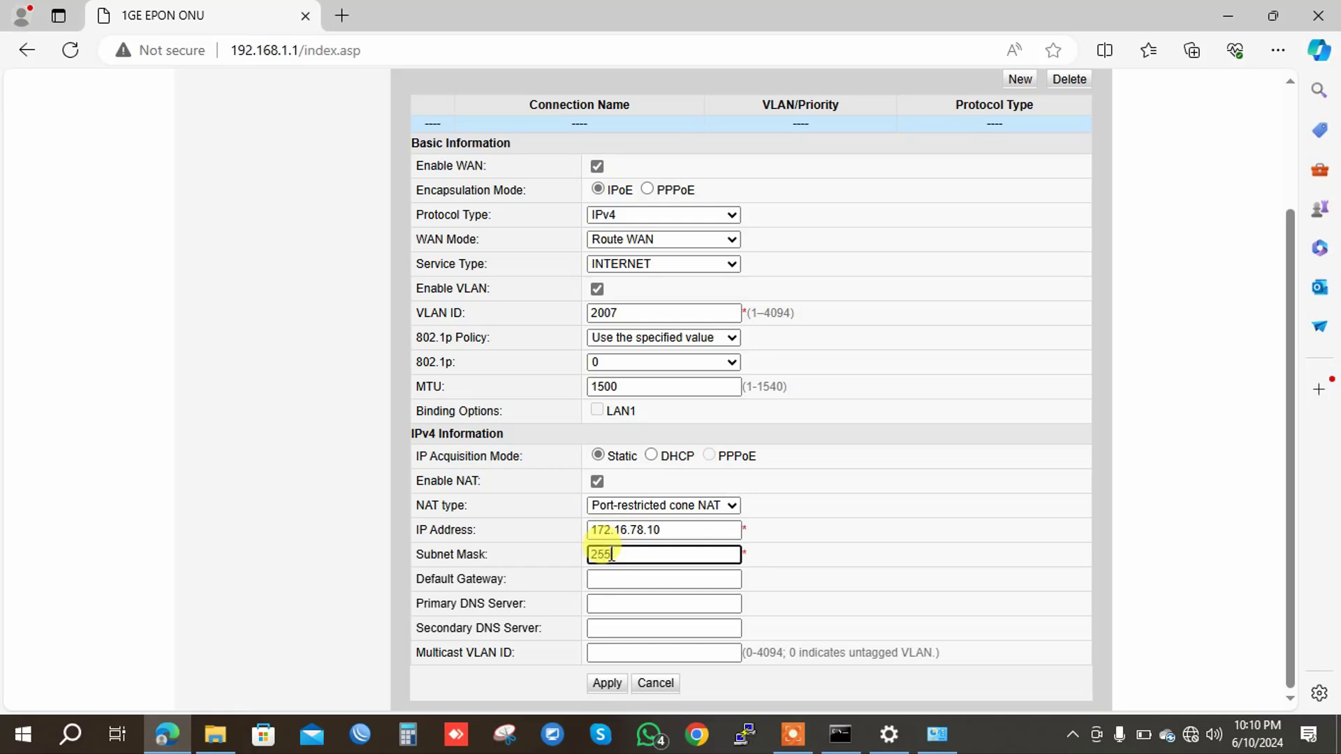
pyautogui.write('.255.255.252')
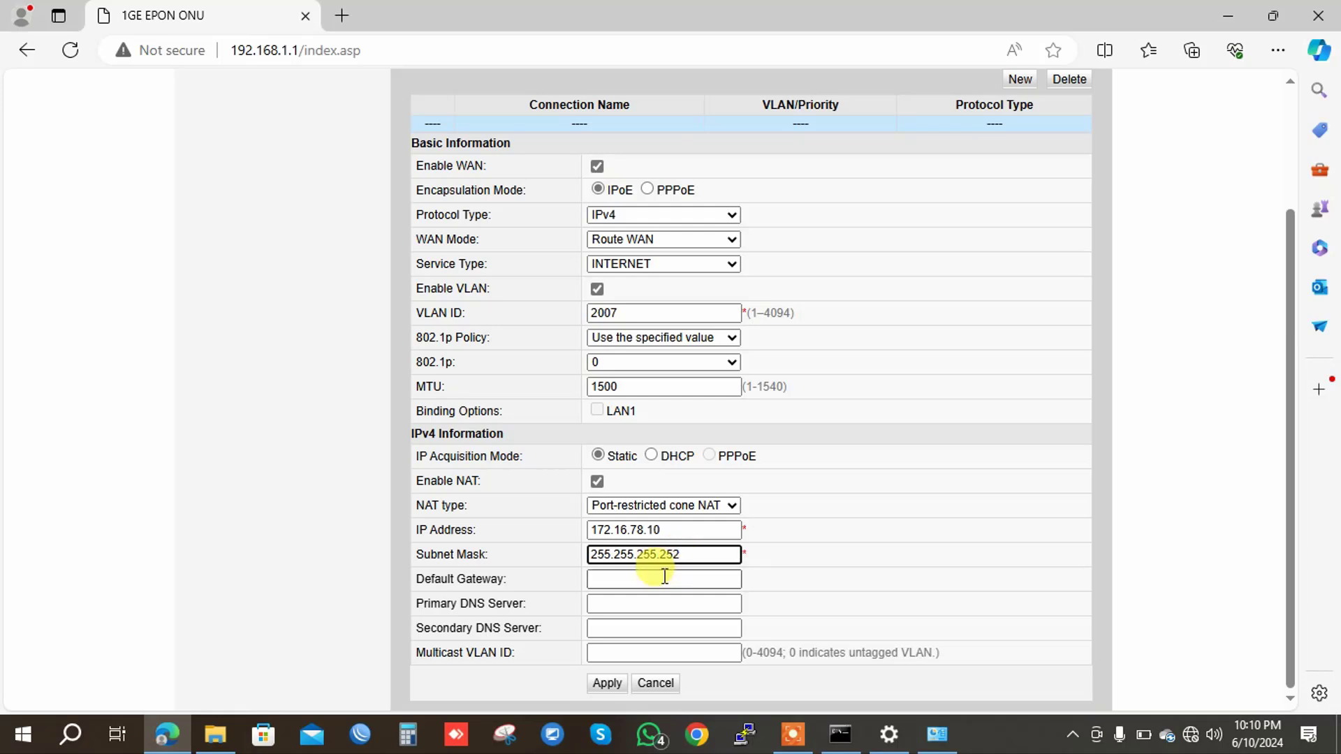
# Set gateway 172.16.78.9 and DNS servers 8.8.8.8 and 1.1.1.1, then apply.
pyautogui.click(664, 578)
pyautogui.write('17')
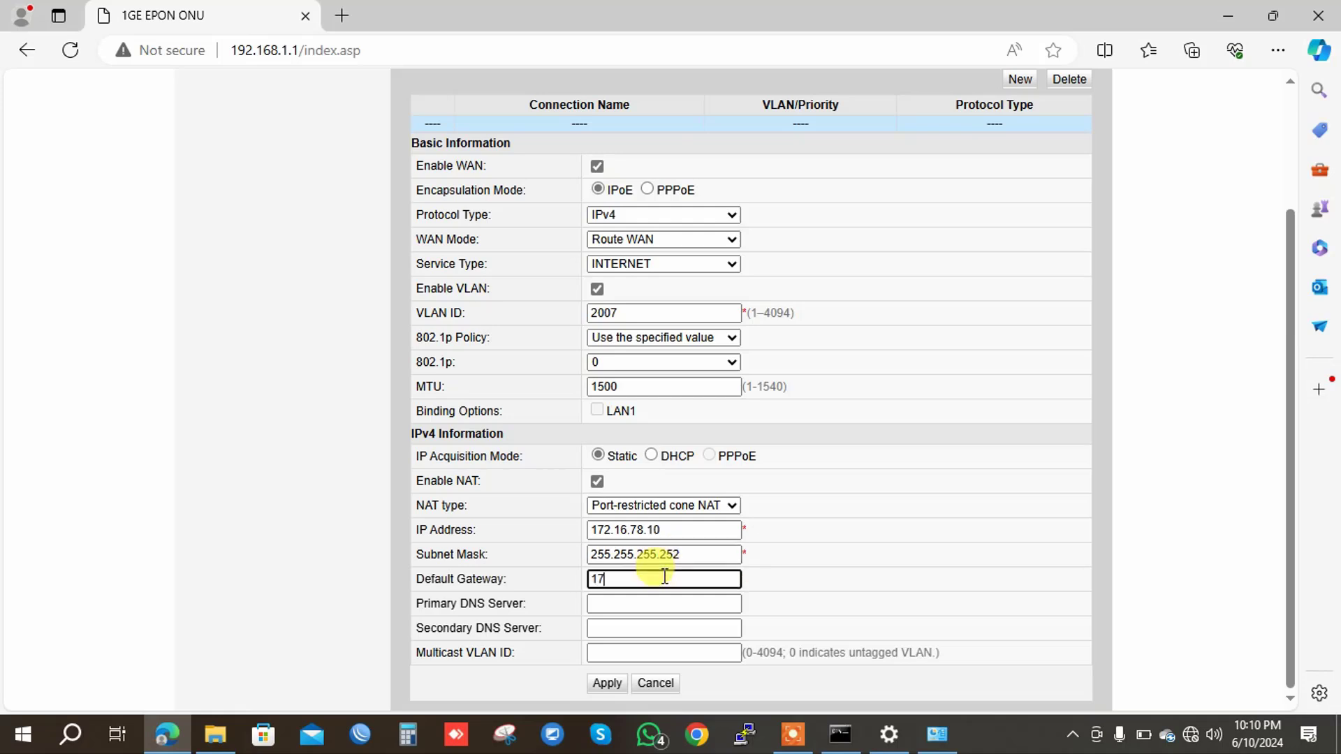
pyautogui.write('2.16.78.10')
pyautogui.press('BackSpace')
pyautogui.write('9')
pyautogui.click(632, 601)
pyautogui.write('8.8.8.8')
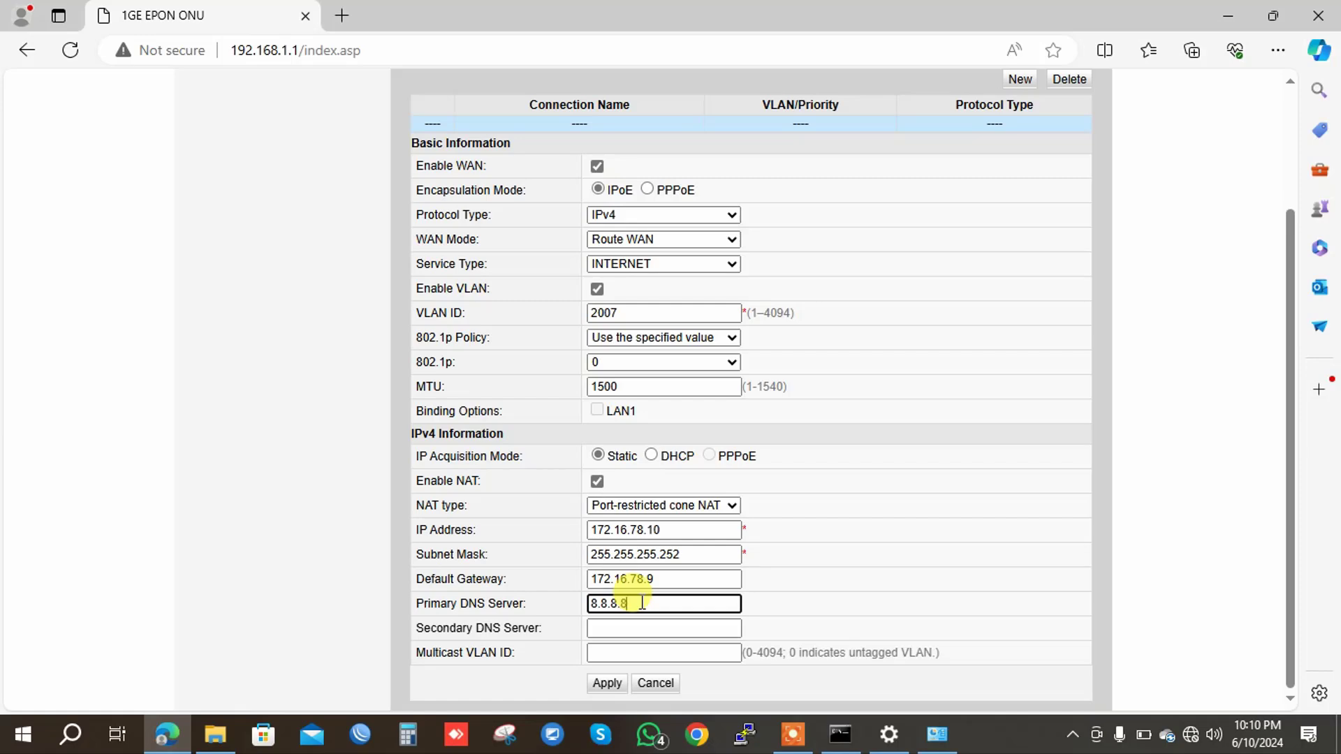
pyautogui.click(615, 628)
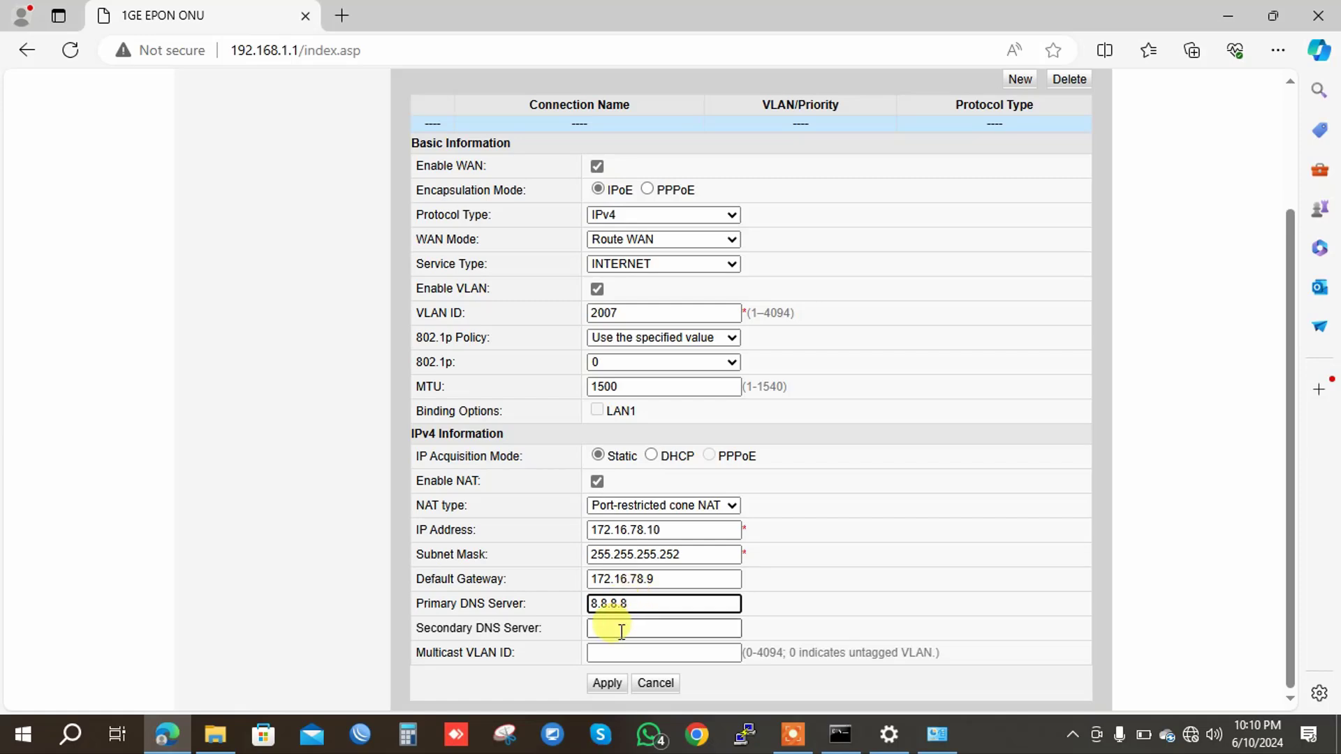
pyautogui.write('1.1.1.1')
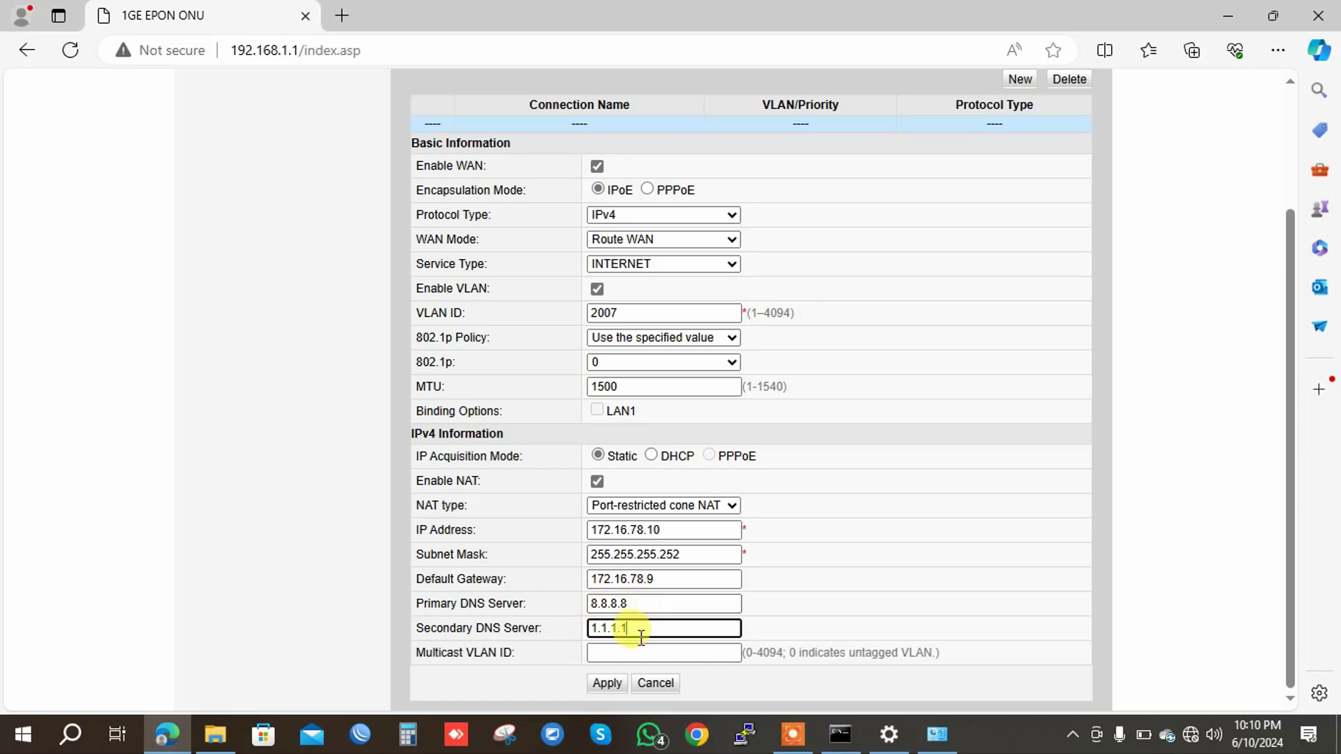
pyautogui.click(600, 685)
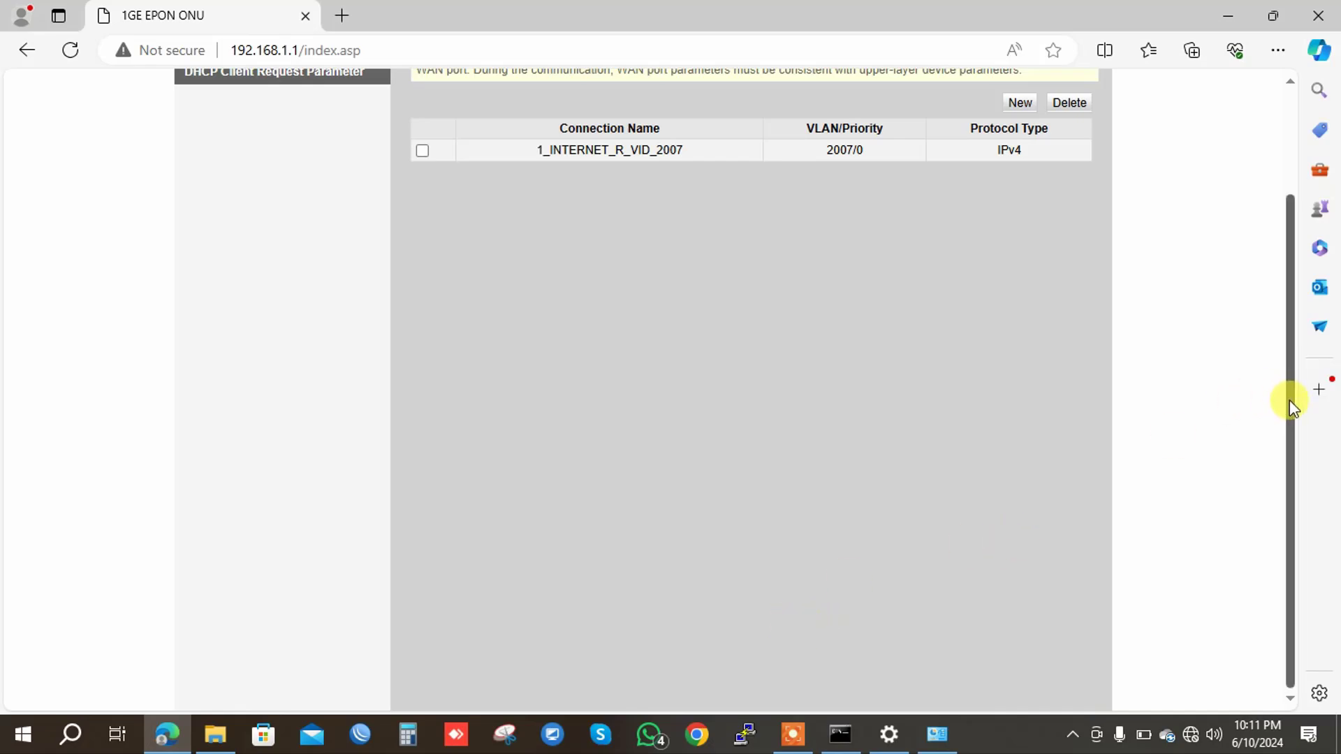
# Apply LAN1 as a Layer 3 port and return to the WAN Configuration list.
pyautogui.moveTo(1289, 401); pyautogui.dragTo(1292, 290)
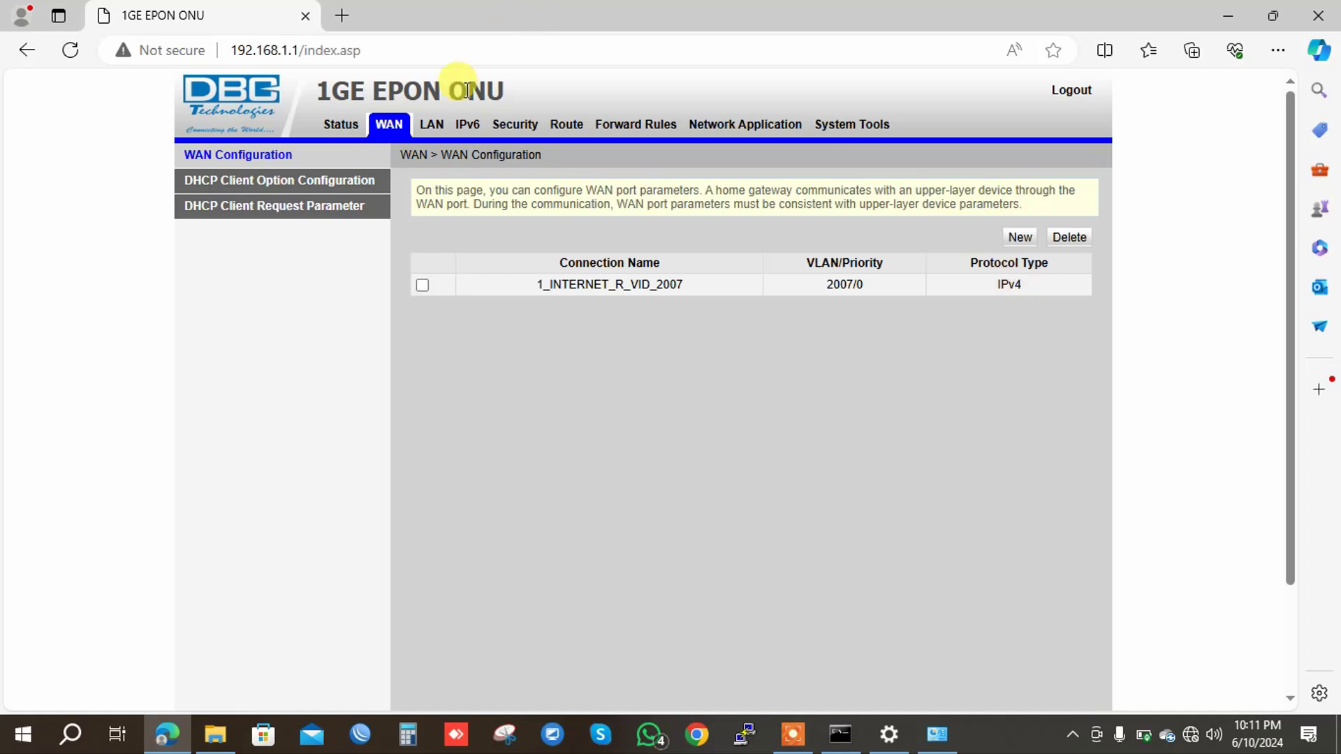
pyautogui.click(443, 127)
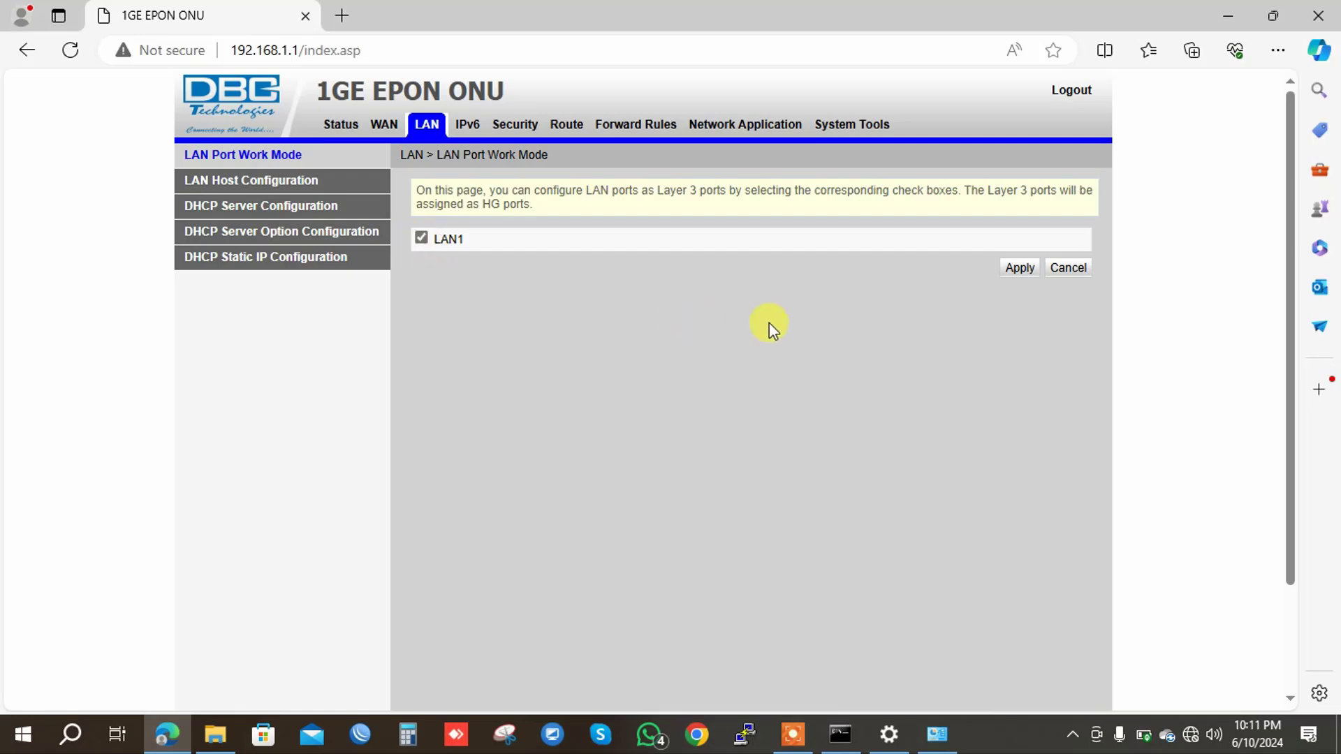
pyautogui.click(1019, 268)
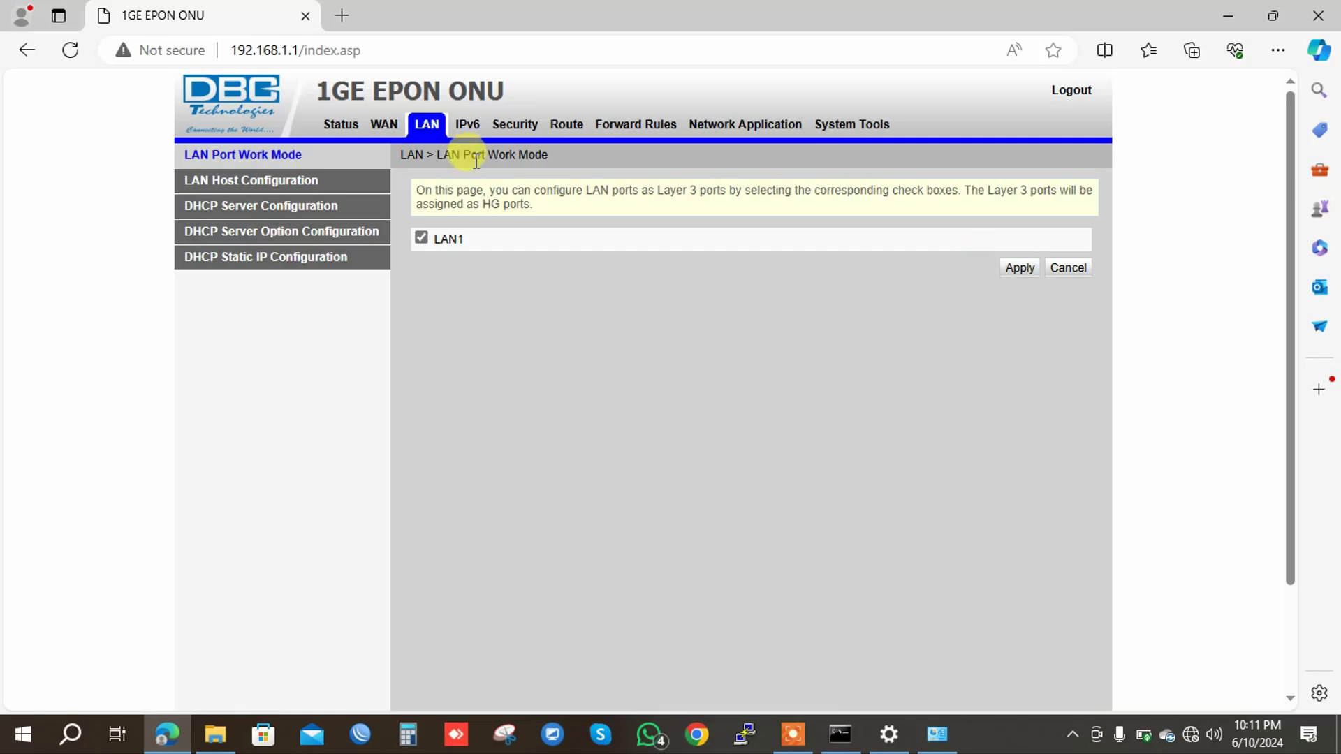
pyautogui.click(384, 126)
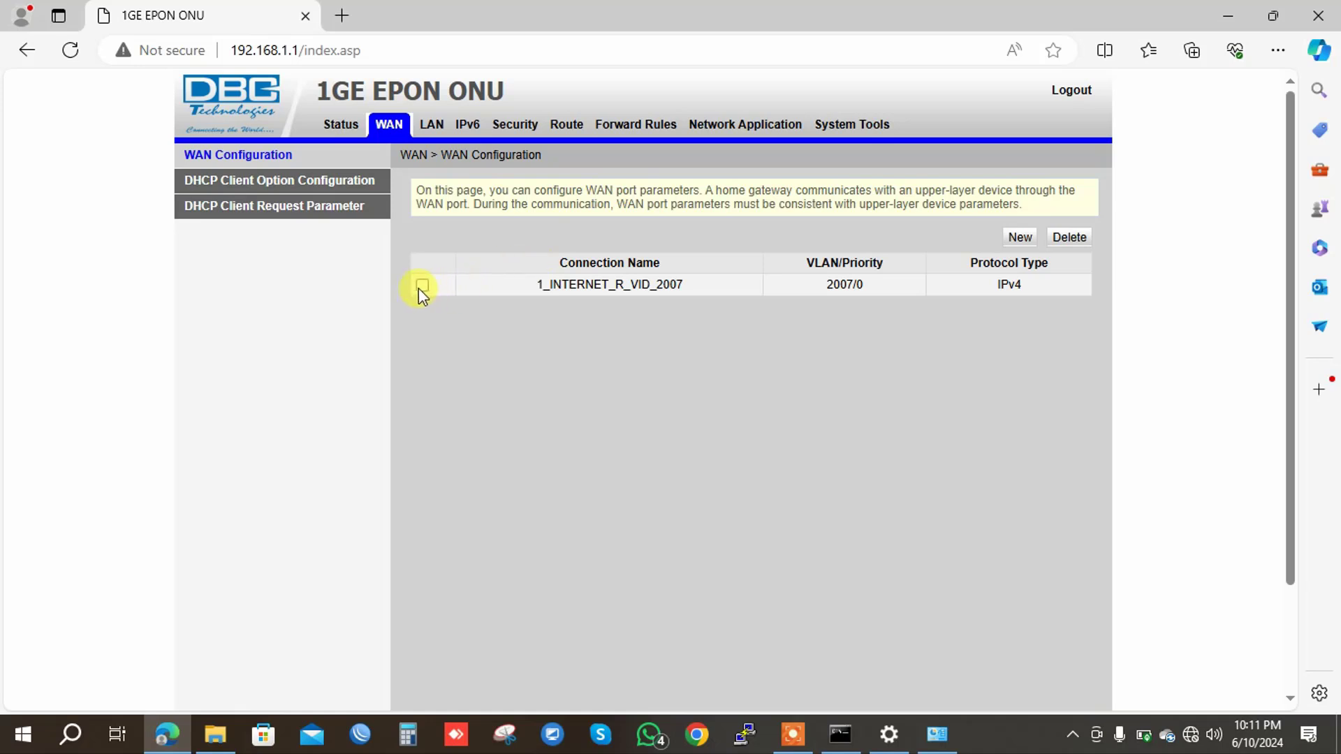
# Re-apply 1_INTERNET_R_VID_2007 with LAN1 checked under Binding Options.
pyautogui.click(422, 286)
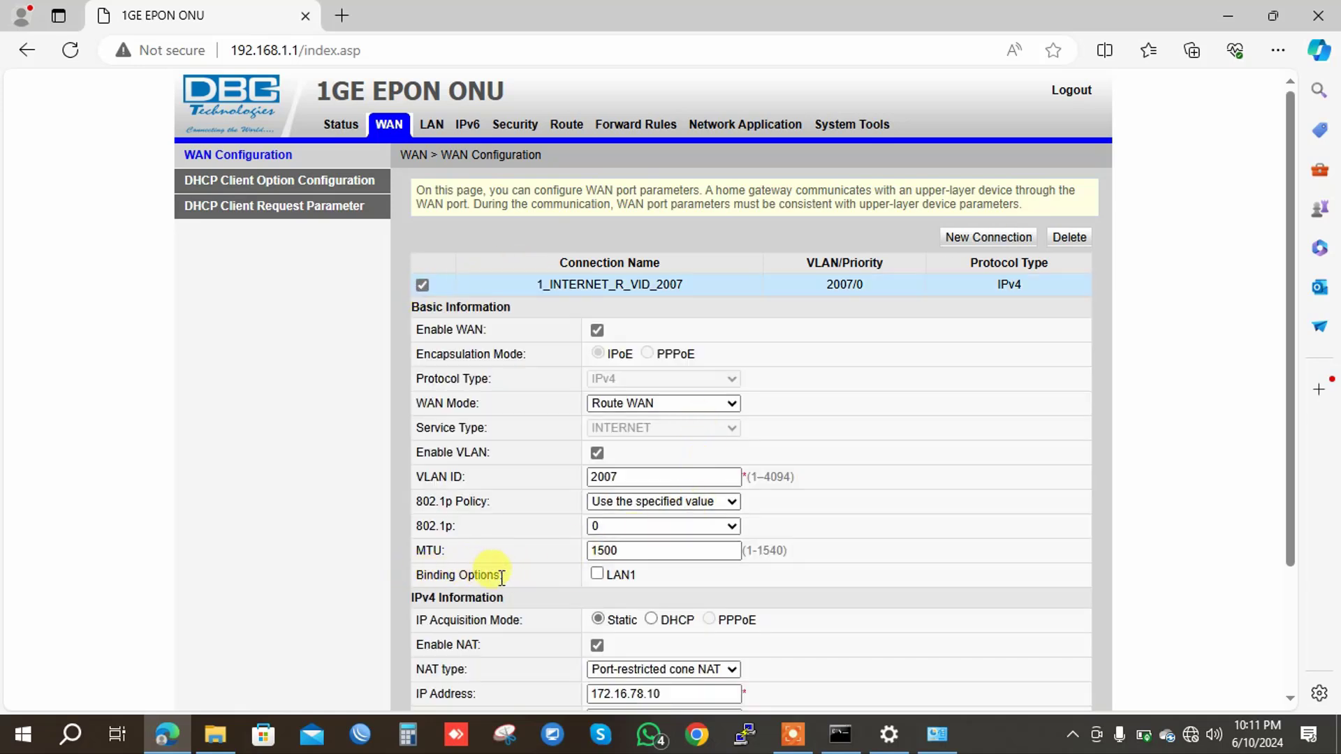
pyautogui.click(597, 574)
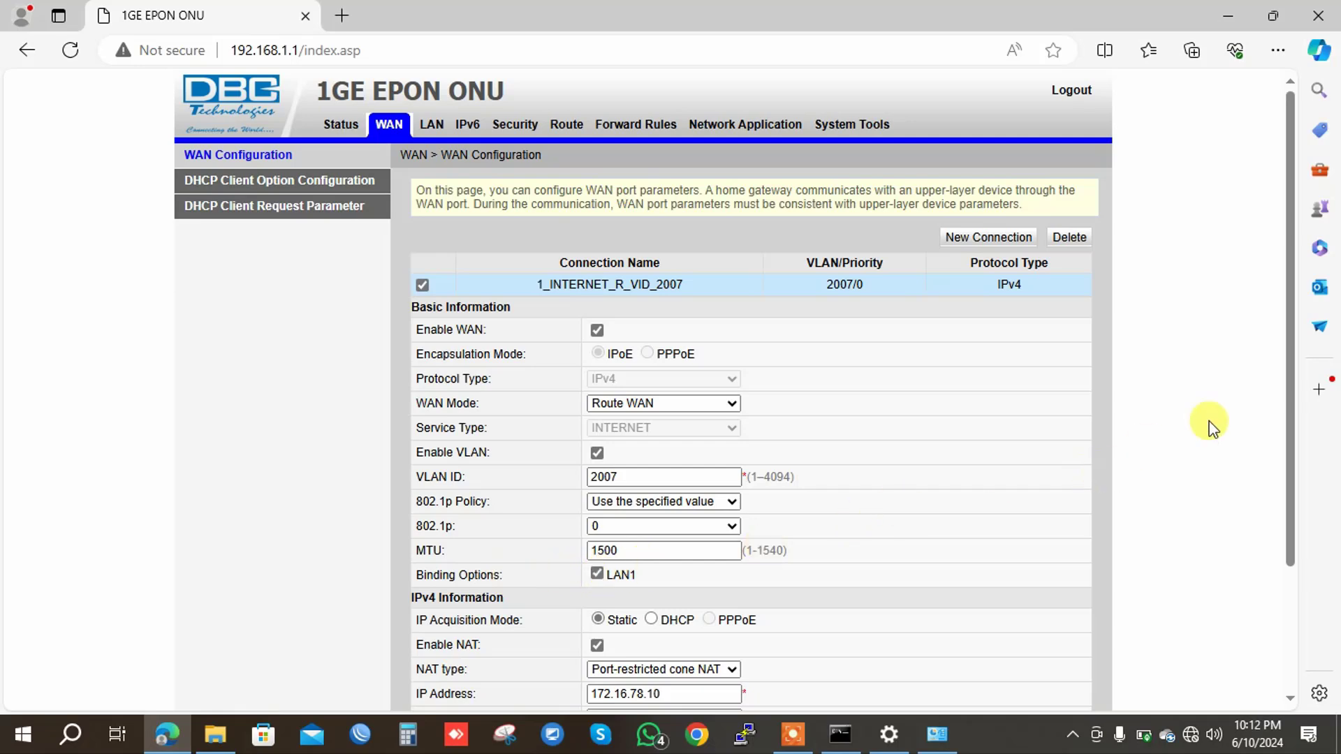
pyautogui.moveTo(1286, 423); pyautogui.dragTo(1306, 584)
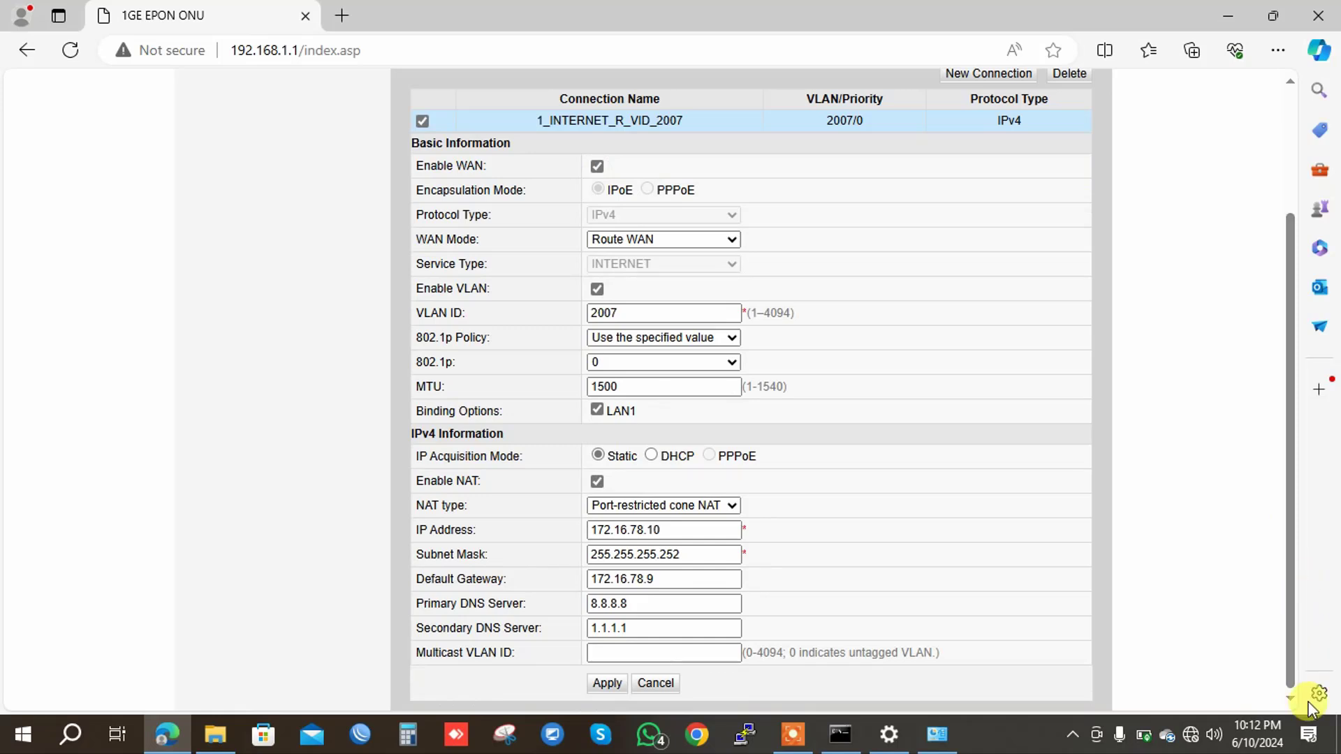
pyautogui.click(607, 683)
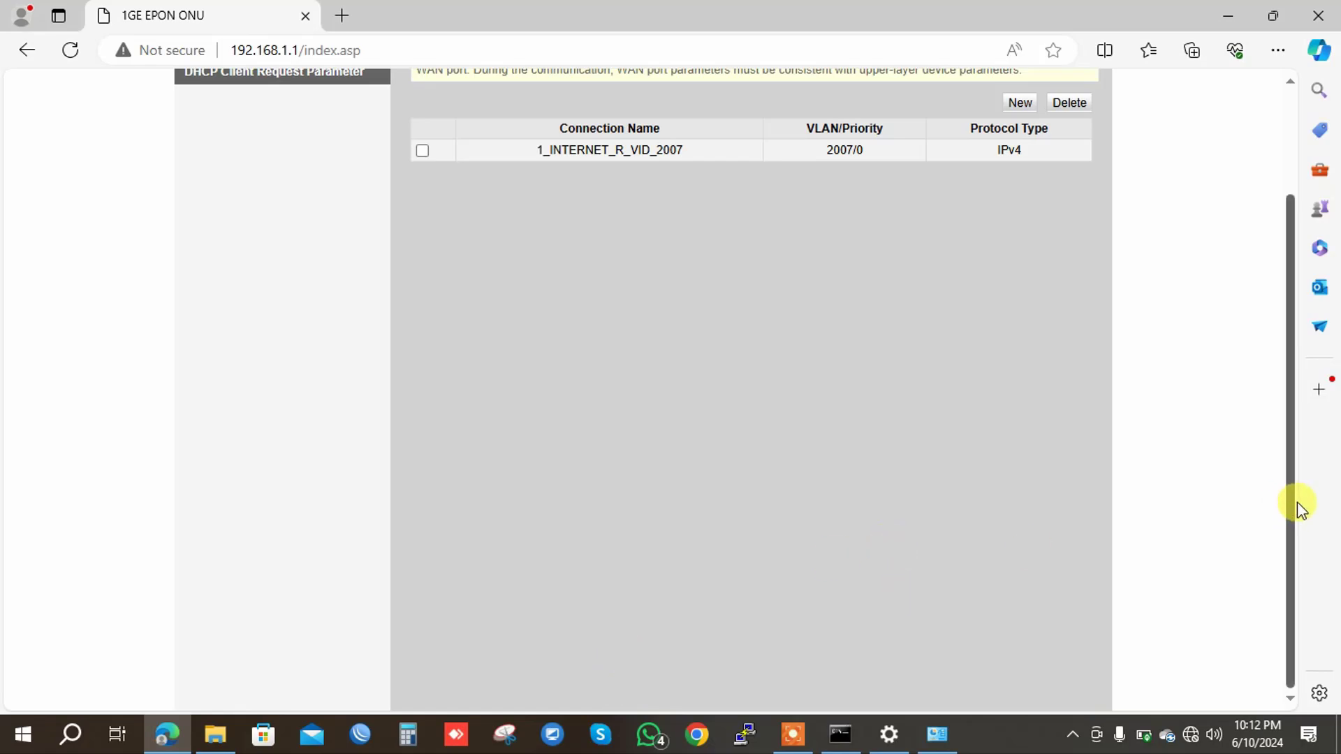
pyautogui.moveTo(1290, 501); pyautogui.dragTo(1285, 387)
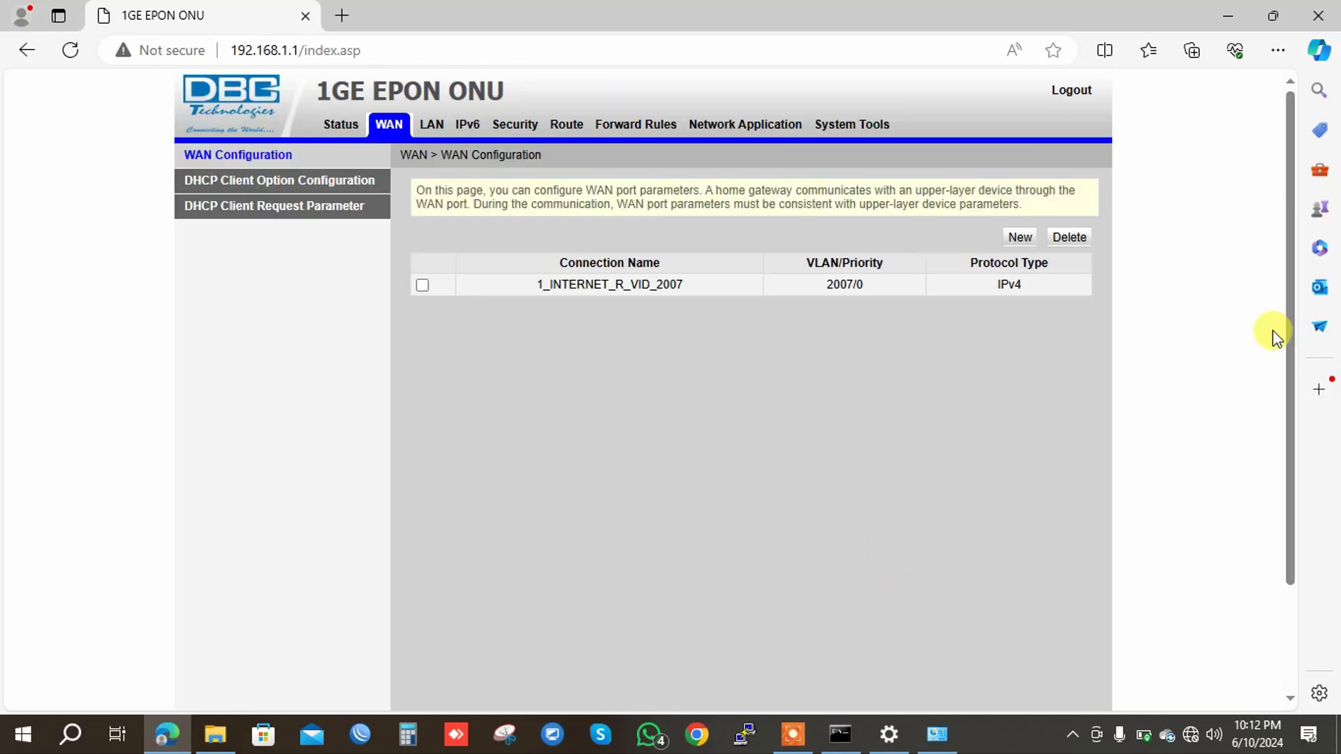
# Show the LAN DHCP Server Configuration with pool 192.168.1.2–192.168.1.254 and 1-day lease.
pyautogui.click(432, 126)
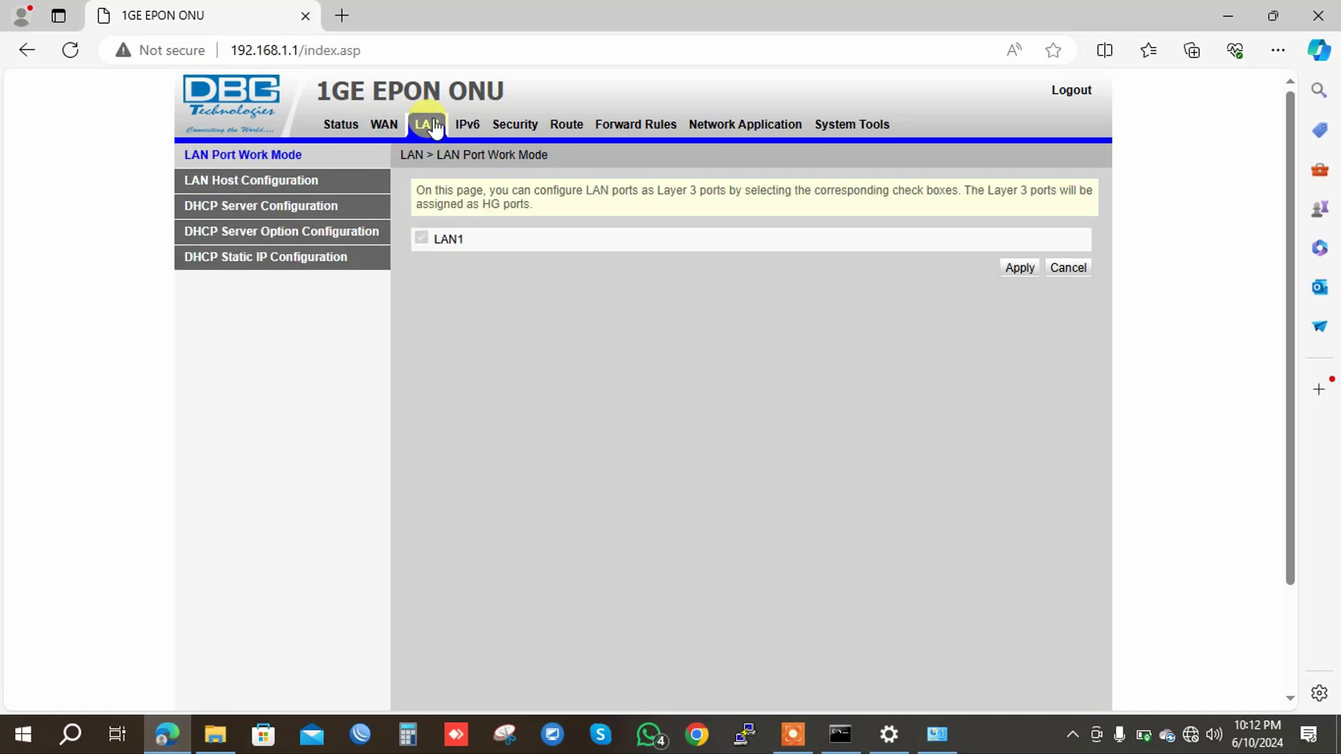
pyautogui.click(285, 180)
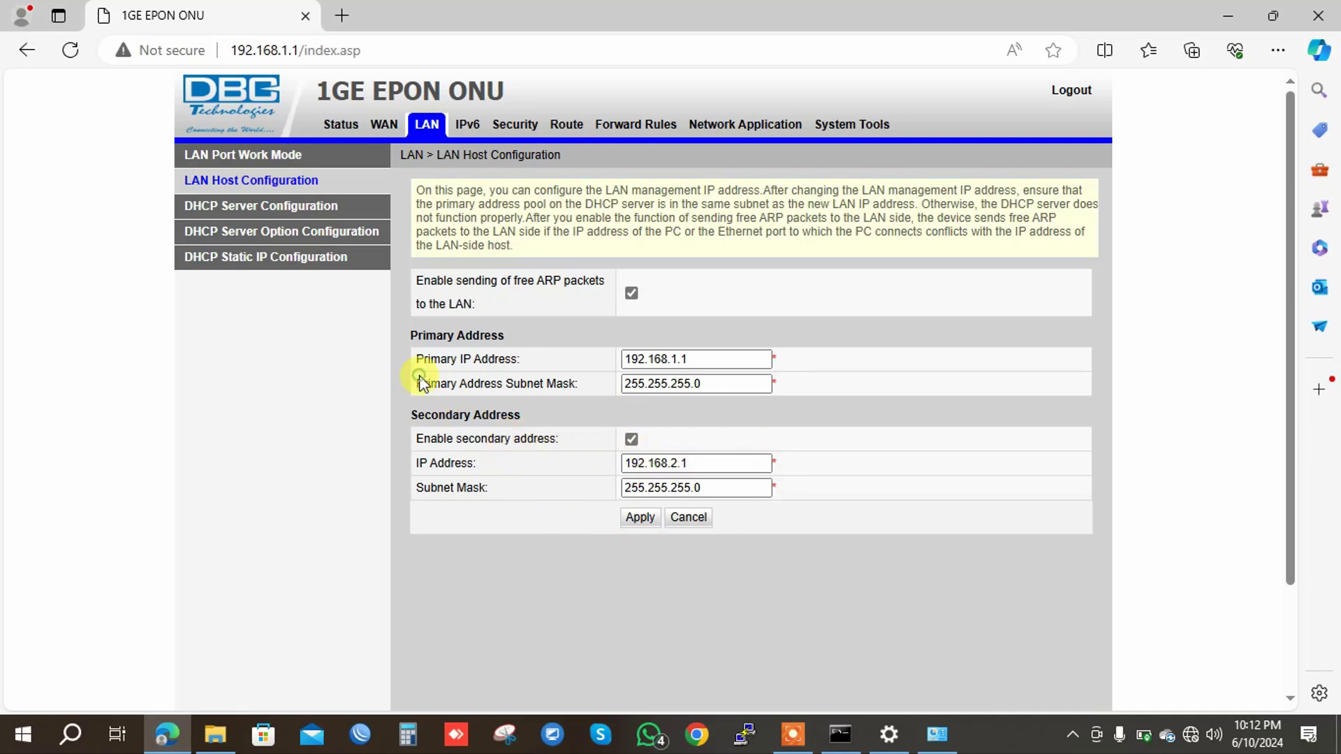
pyautogui.click(345, 208)
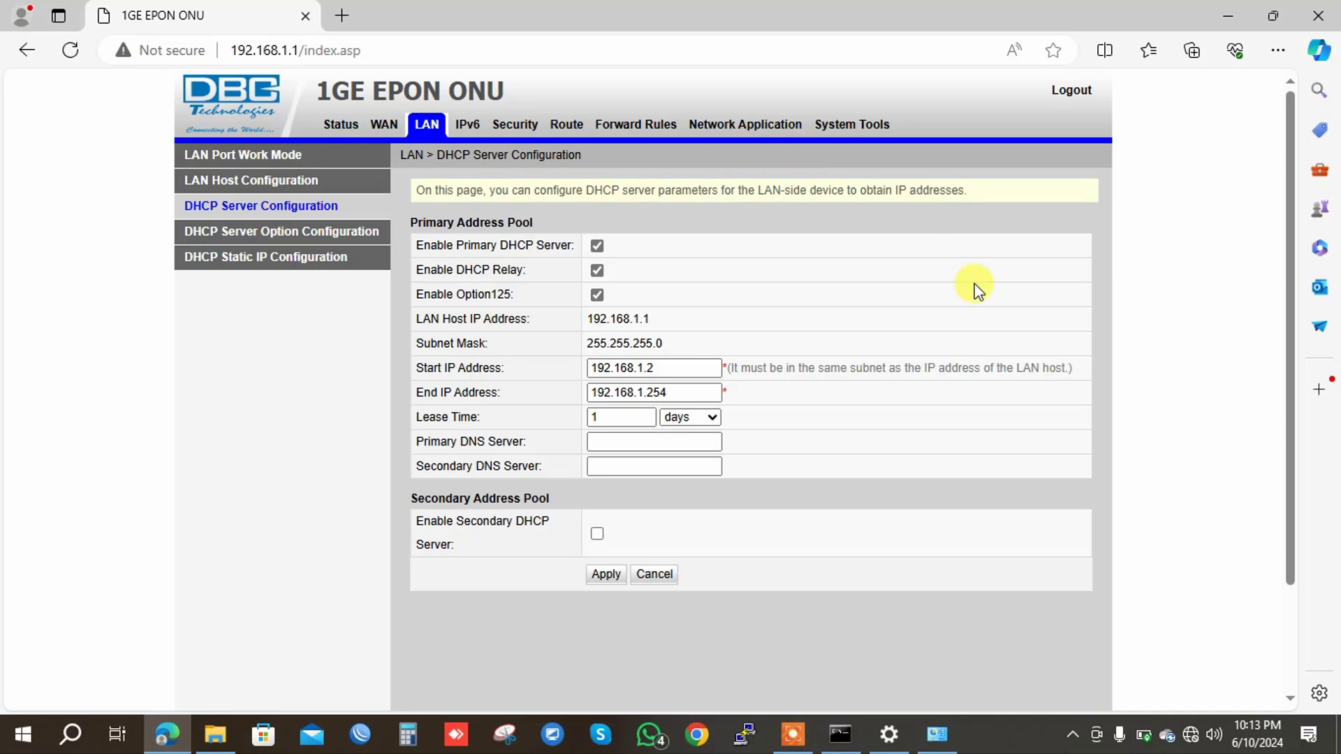
# Set the Ethernet adapter's IPv4 to obtain an IP address automatically and confirm.
pyautogui.click(939, 739)
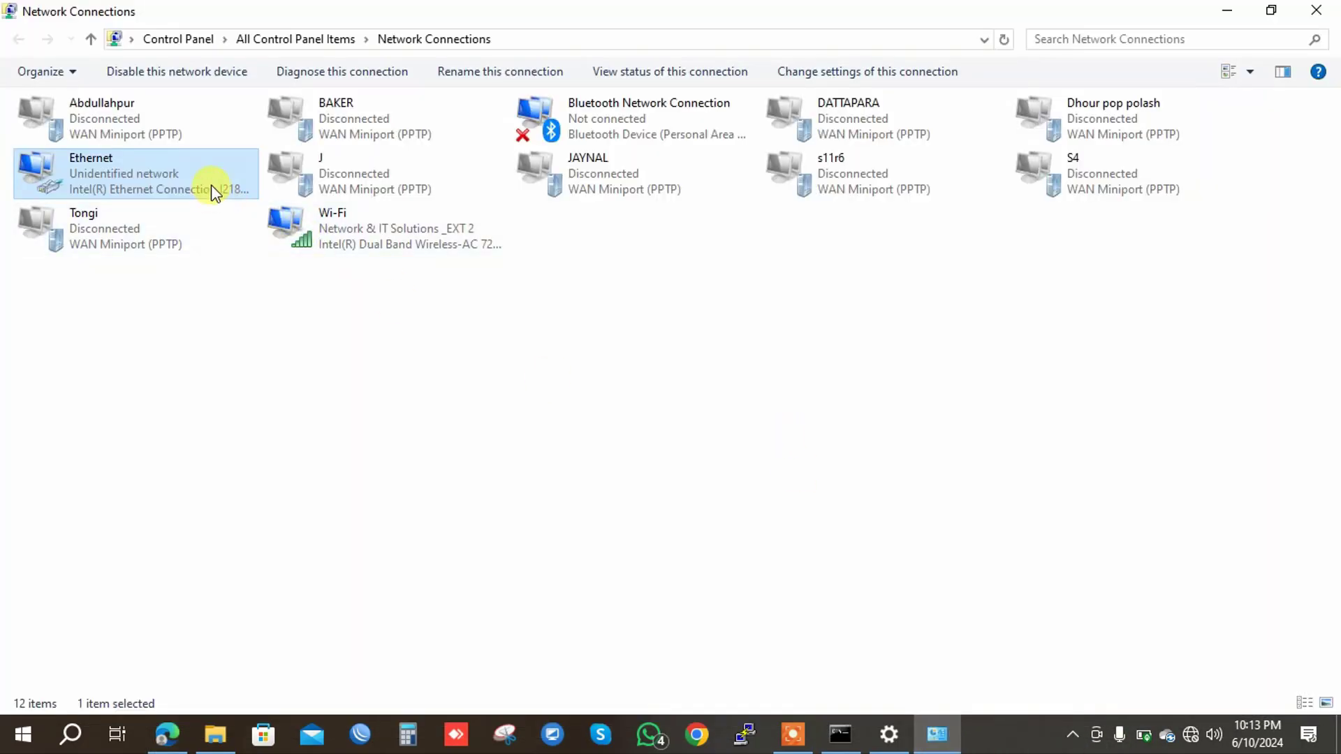
pyautogui.doubleClick(211, 186)
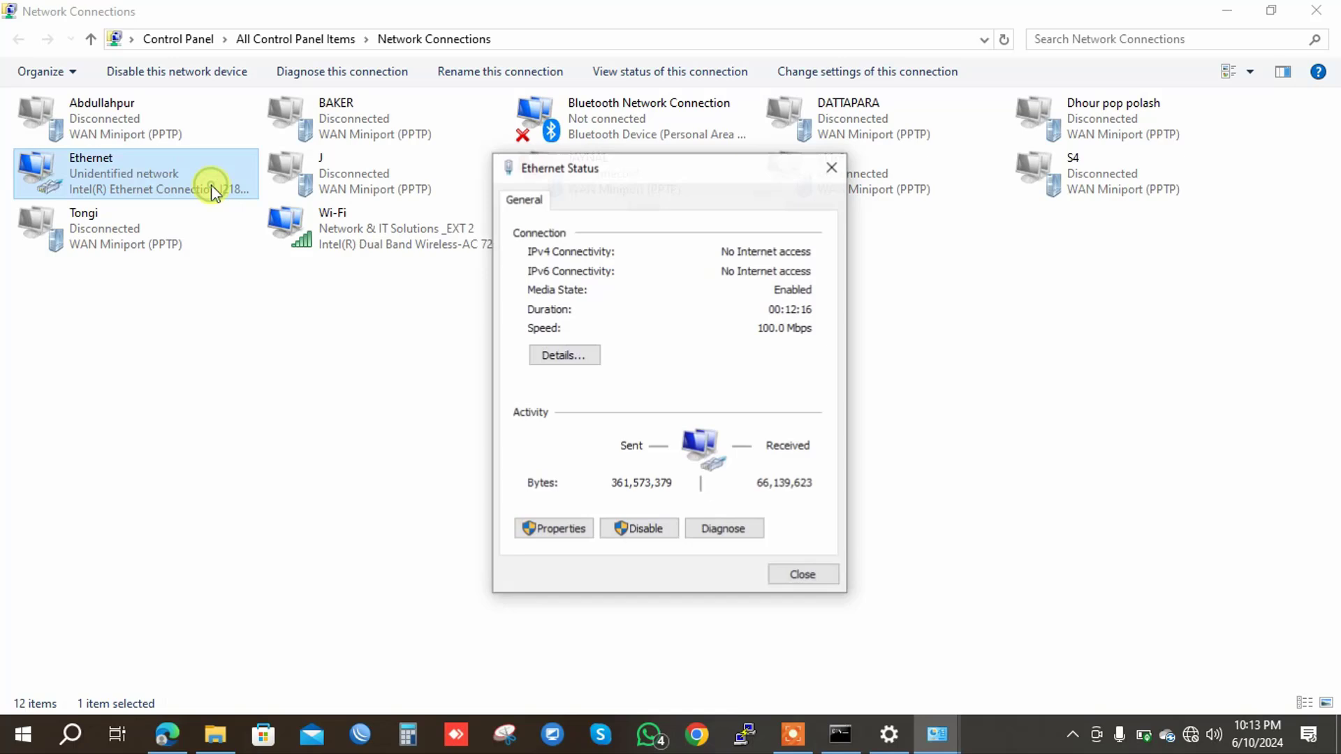
pyautogui.click(573, 532)
pyautogui.doubleClick(661, 391)
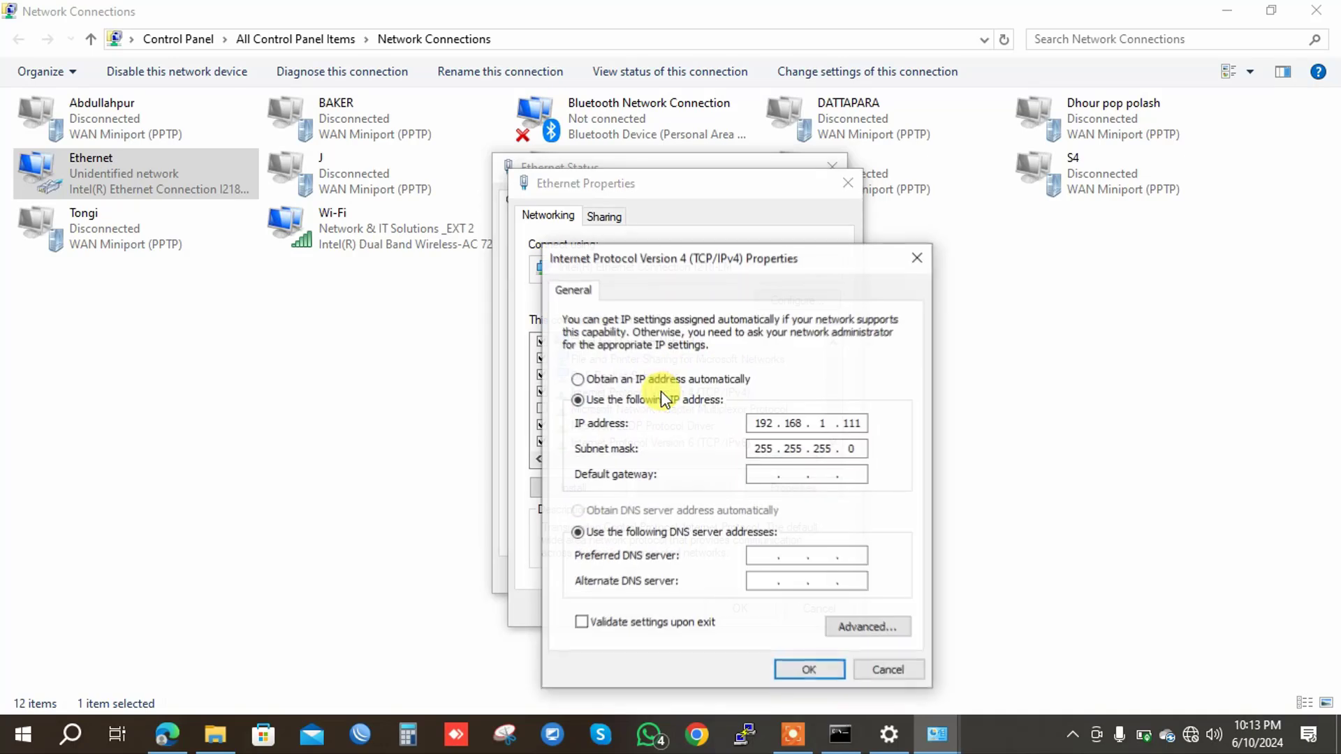
pyautogui.click(644, 381)
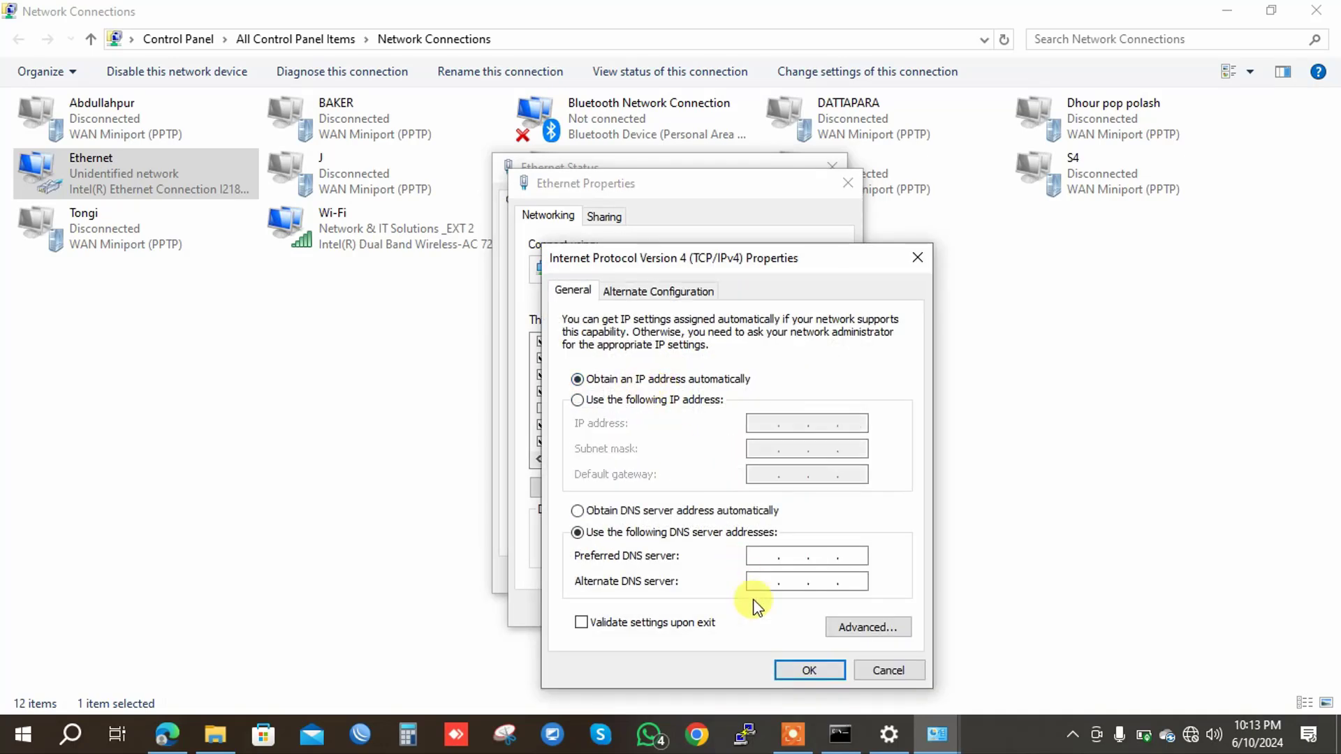
pyautogui.click(796, 668)
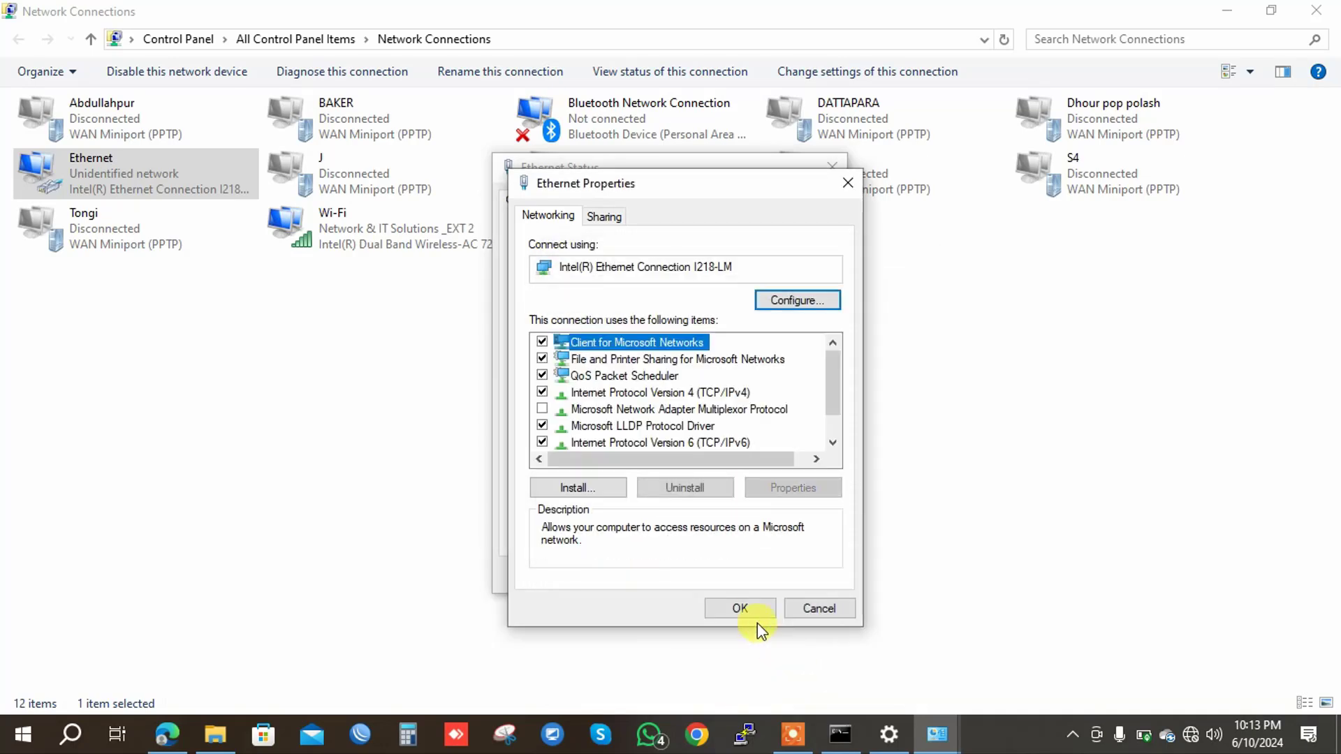
pyautogui.click(742, 606)
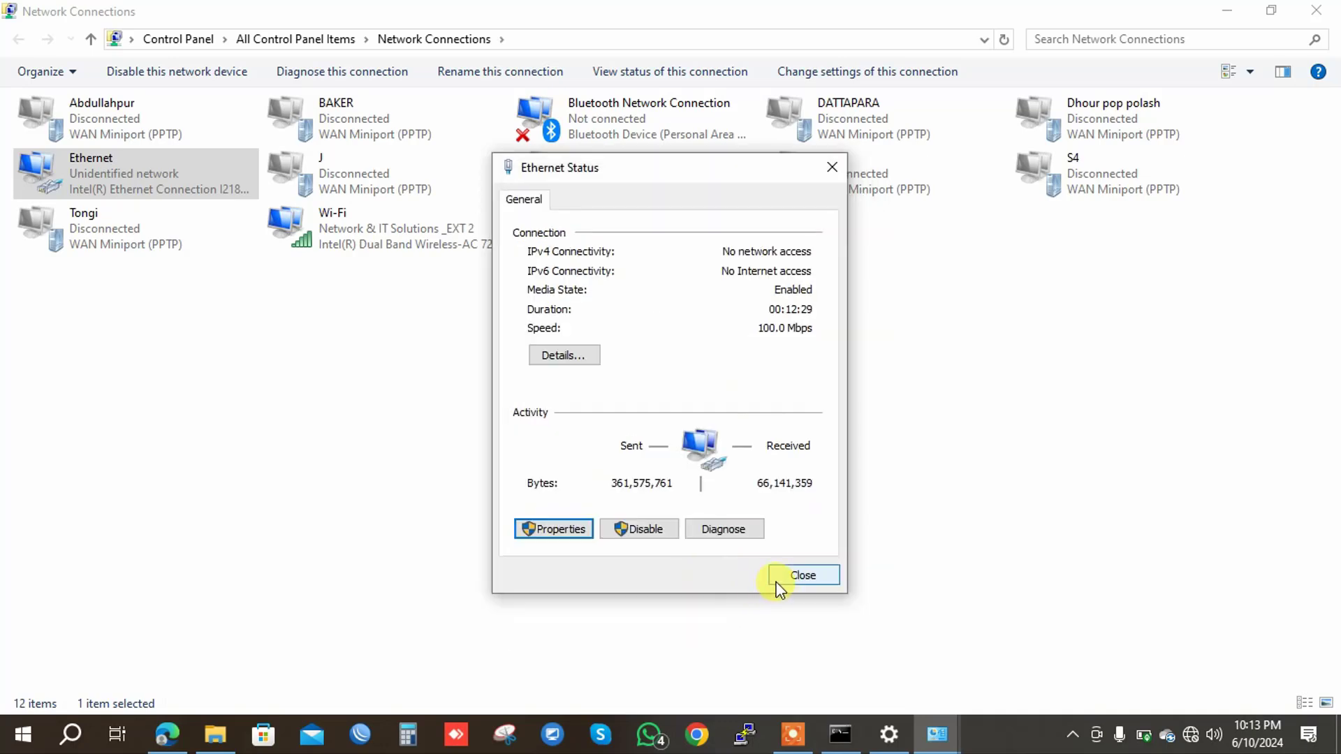
# Ping 8.8.8.8 from Command Prompt, getting 4 of 4 replies with 0% loss.
pyautogui.press('super+r')
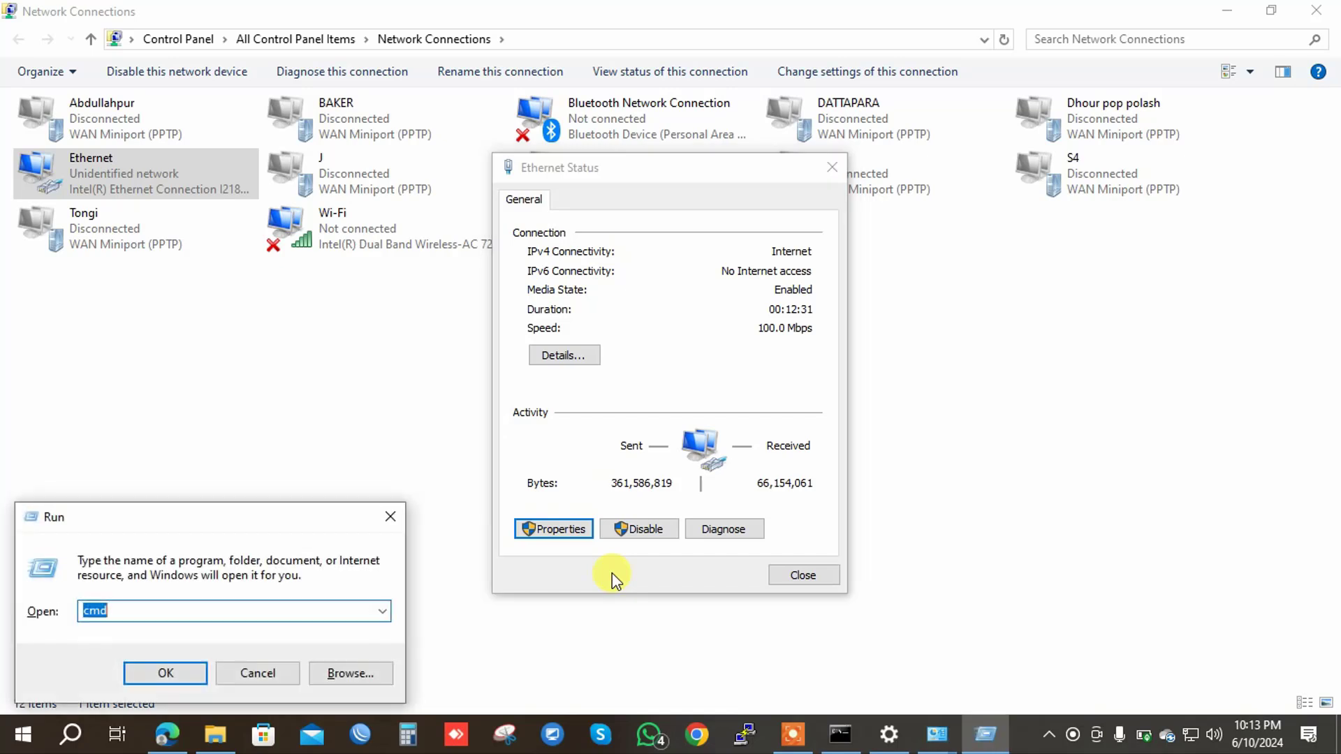
pyautogui.press('Return')
pyautogui.write('p')
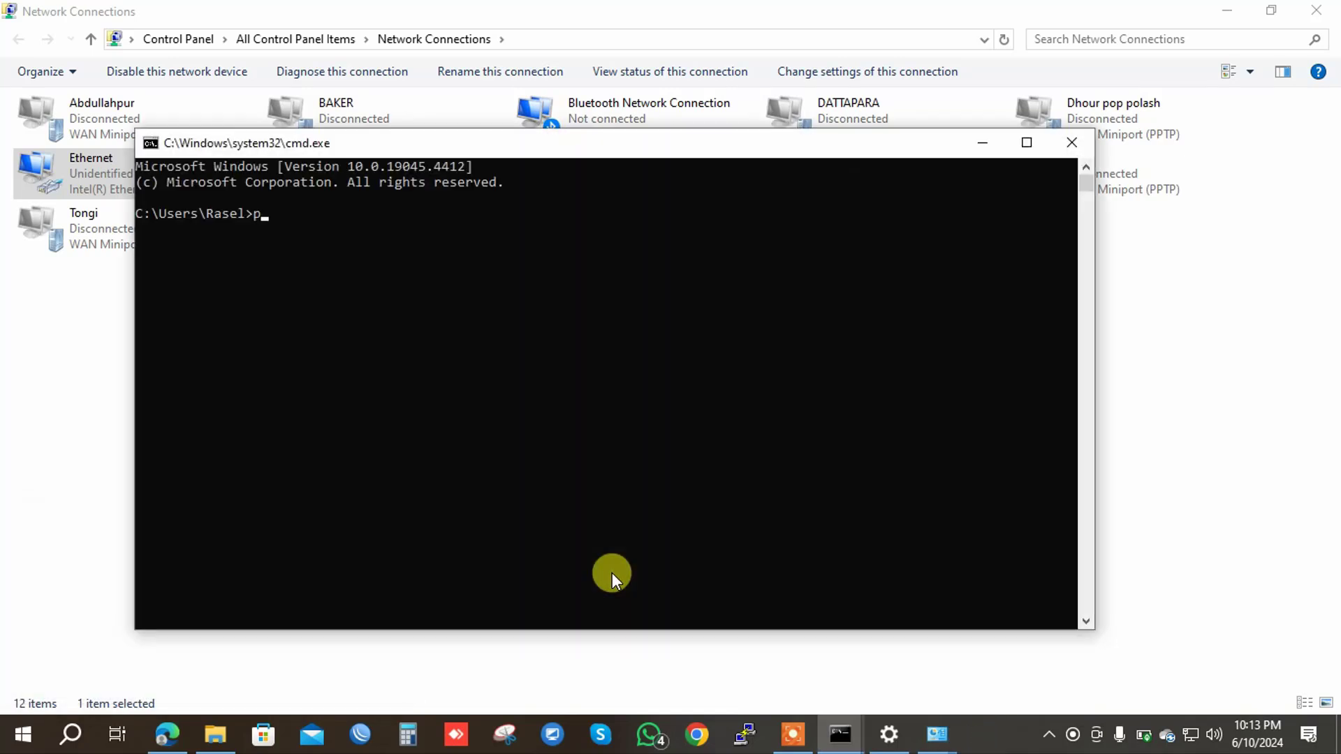
pyautogui.write('ing 8.8.8.8')
pyautogui.press('Return')
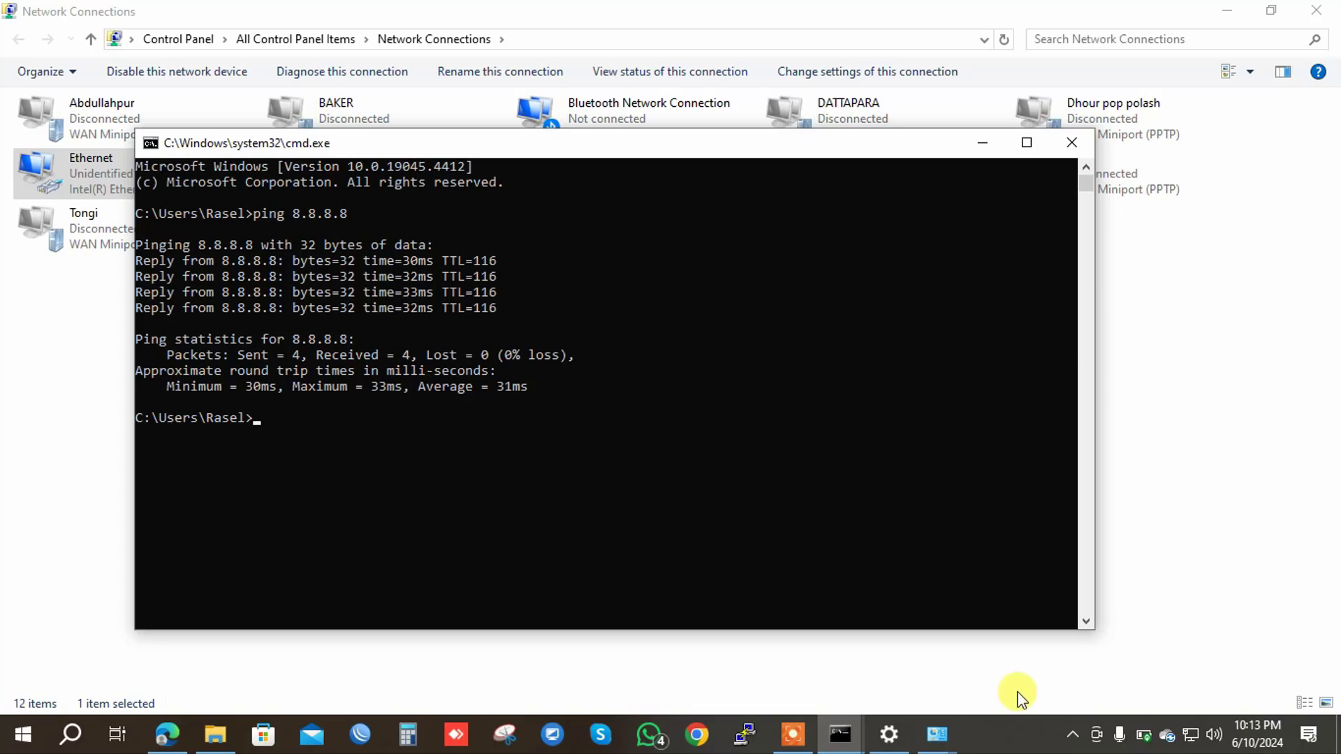
pyautogui.moveTo(1190, 739)
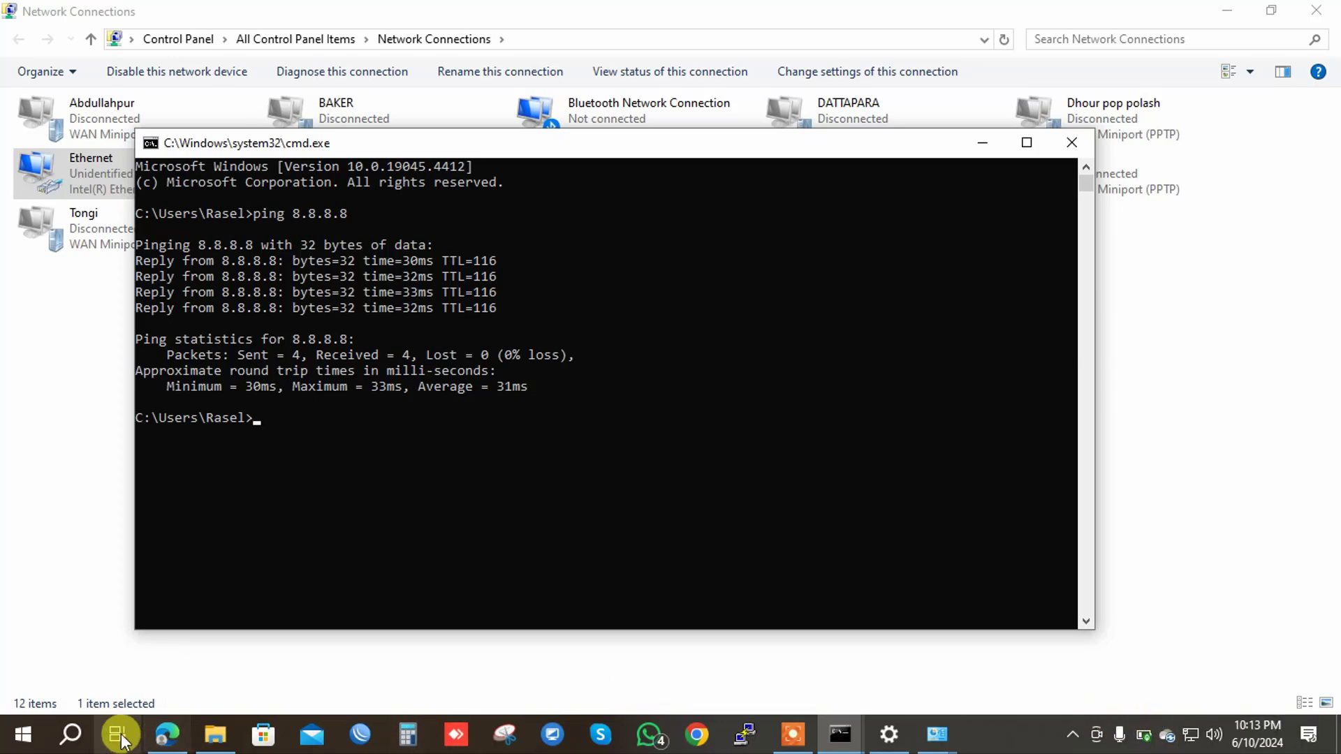
# Run fast.com in a new Edge tab and show details: 59 Mbps, 35 ms unloaded latency.
pyautogui.click(167, 736)
pyautogui.click(369, 164)
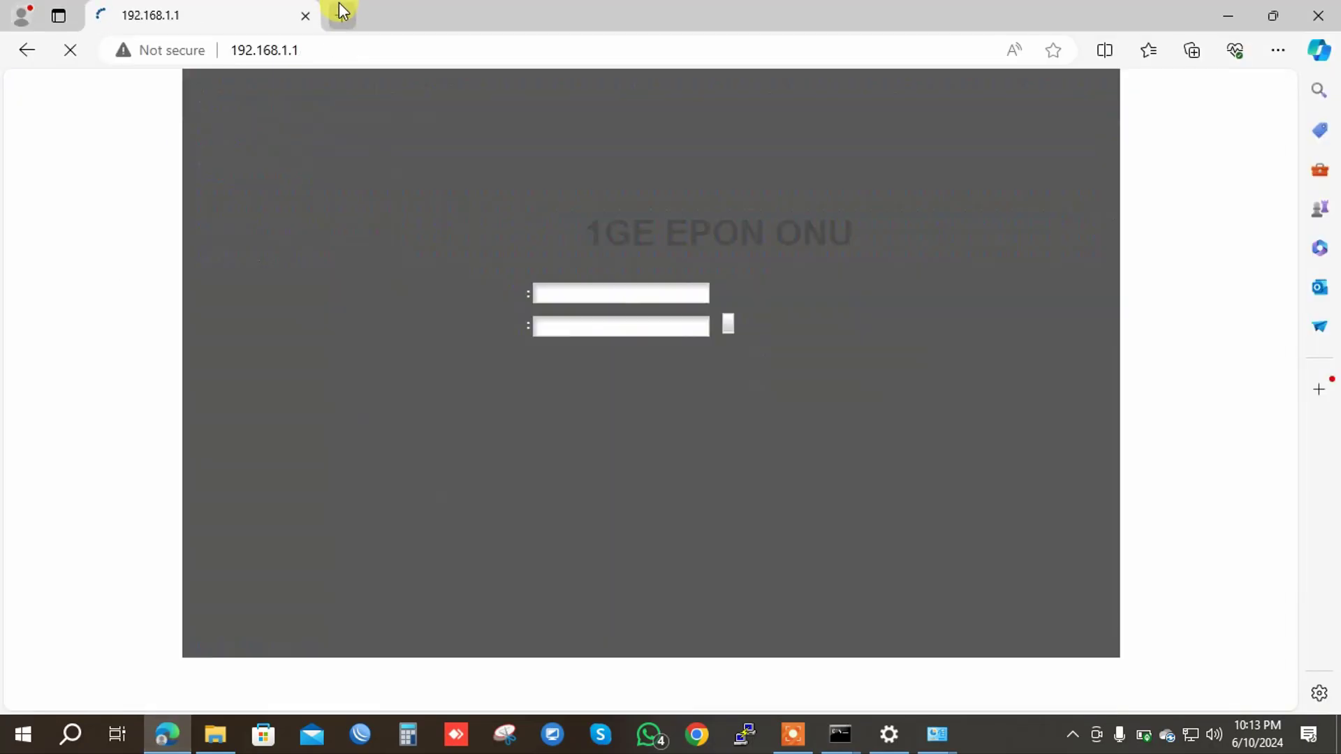
pyautogui.click(342, 13)
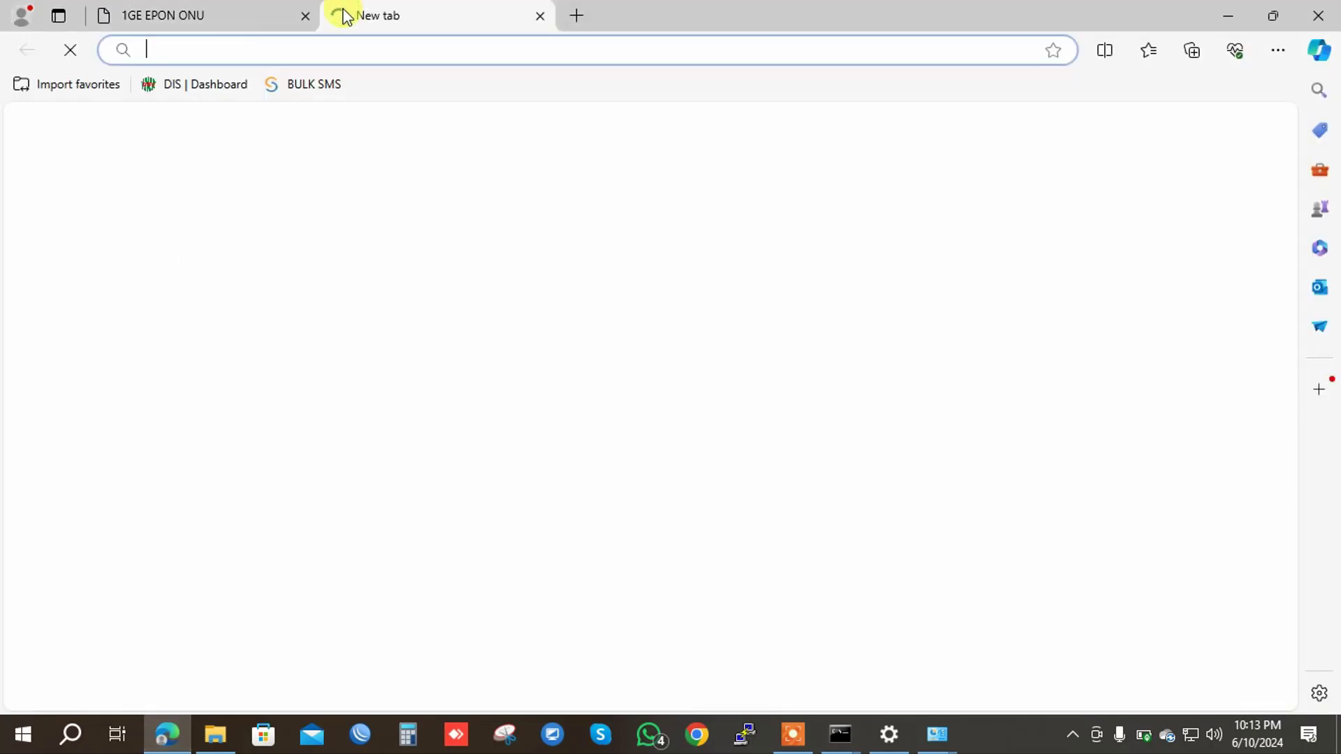
pyautogui.write('google.com')
pyautogui.press('Return')
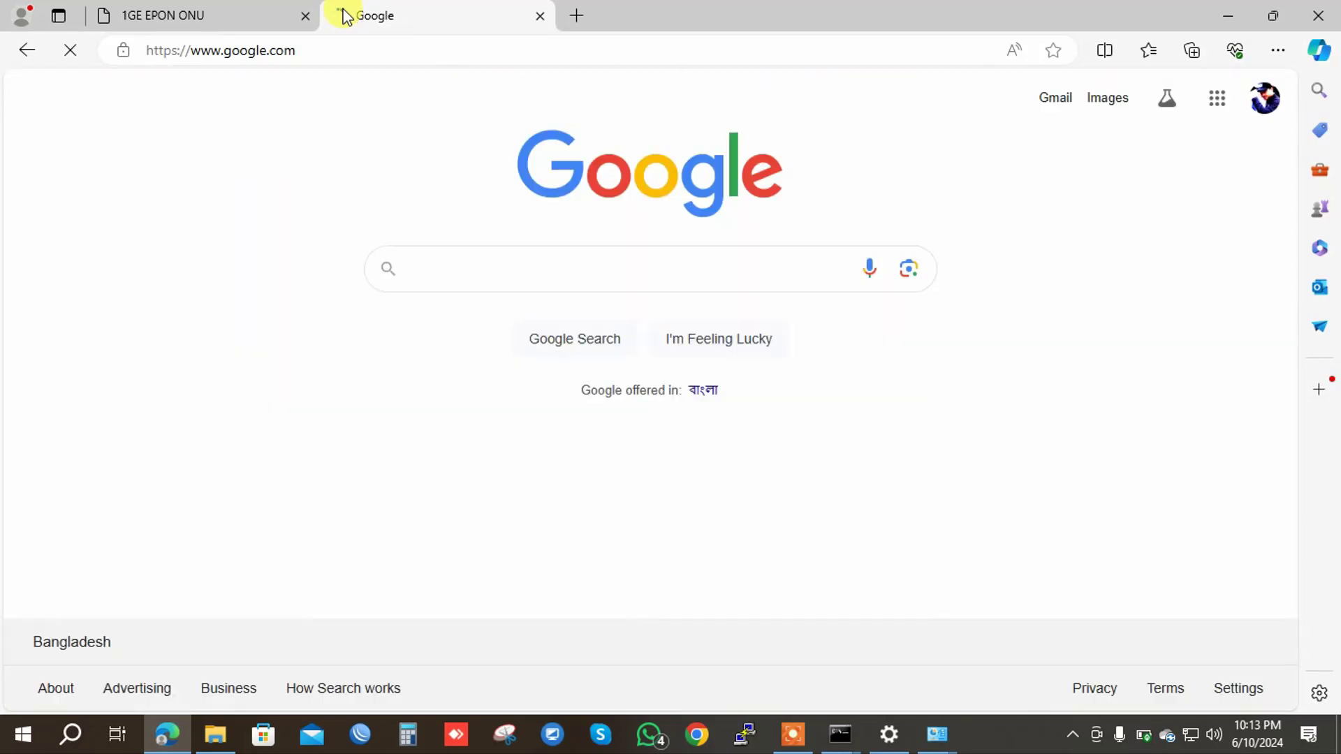
pyautogui.click(347, 43)
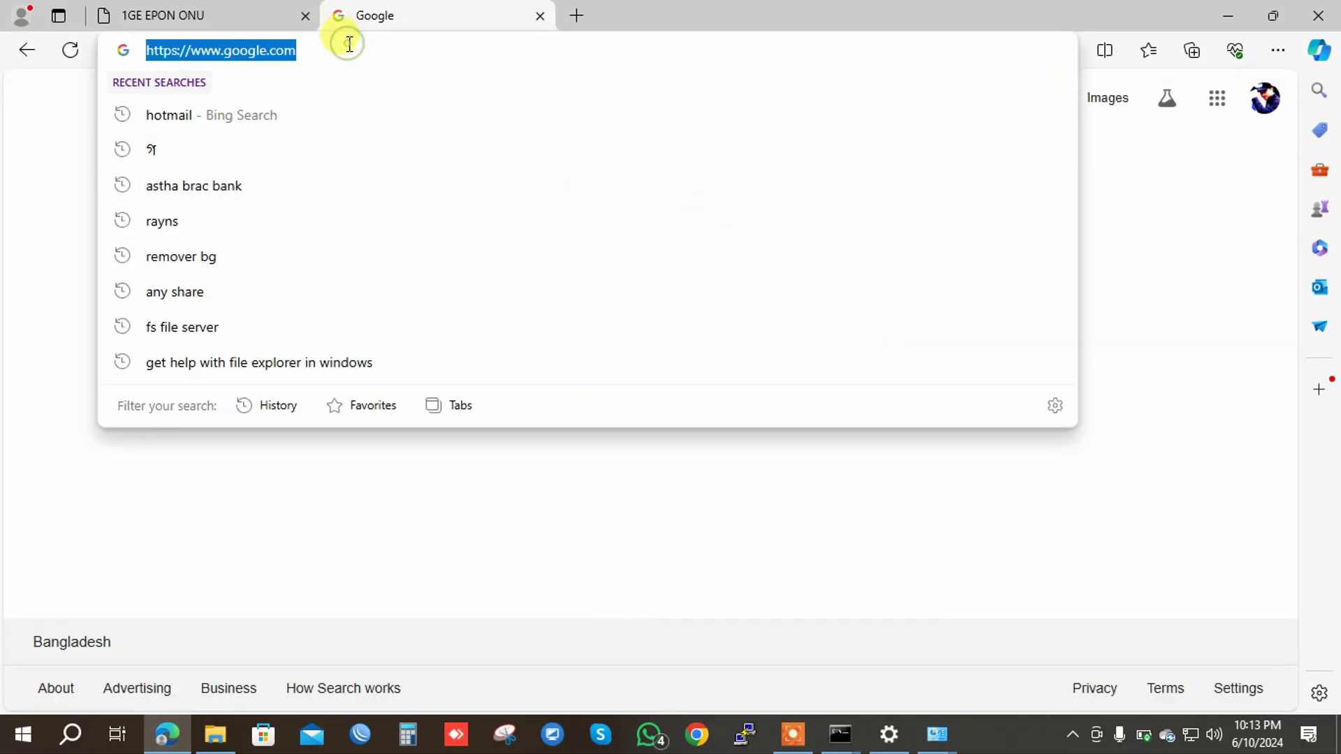
pyautogui.write('fast')
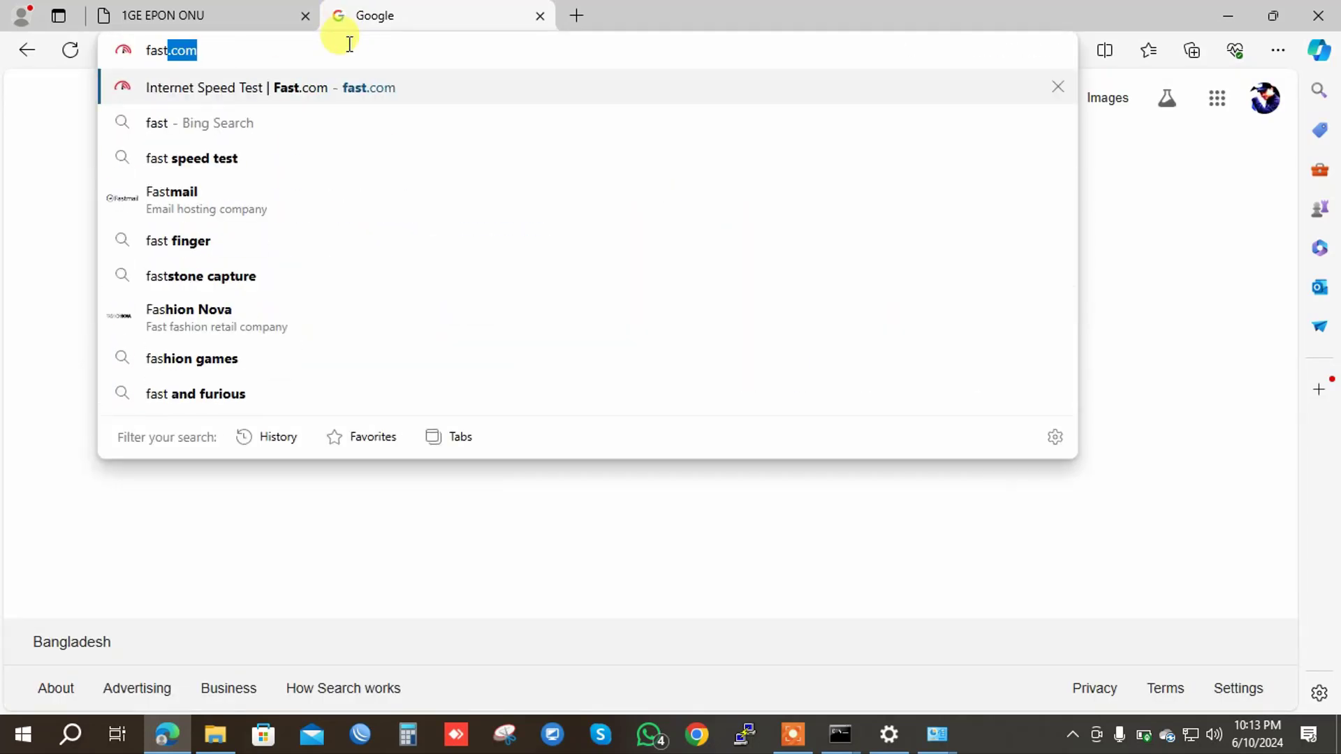
pyautogui.write('.com')
pyautogui.press('Return')
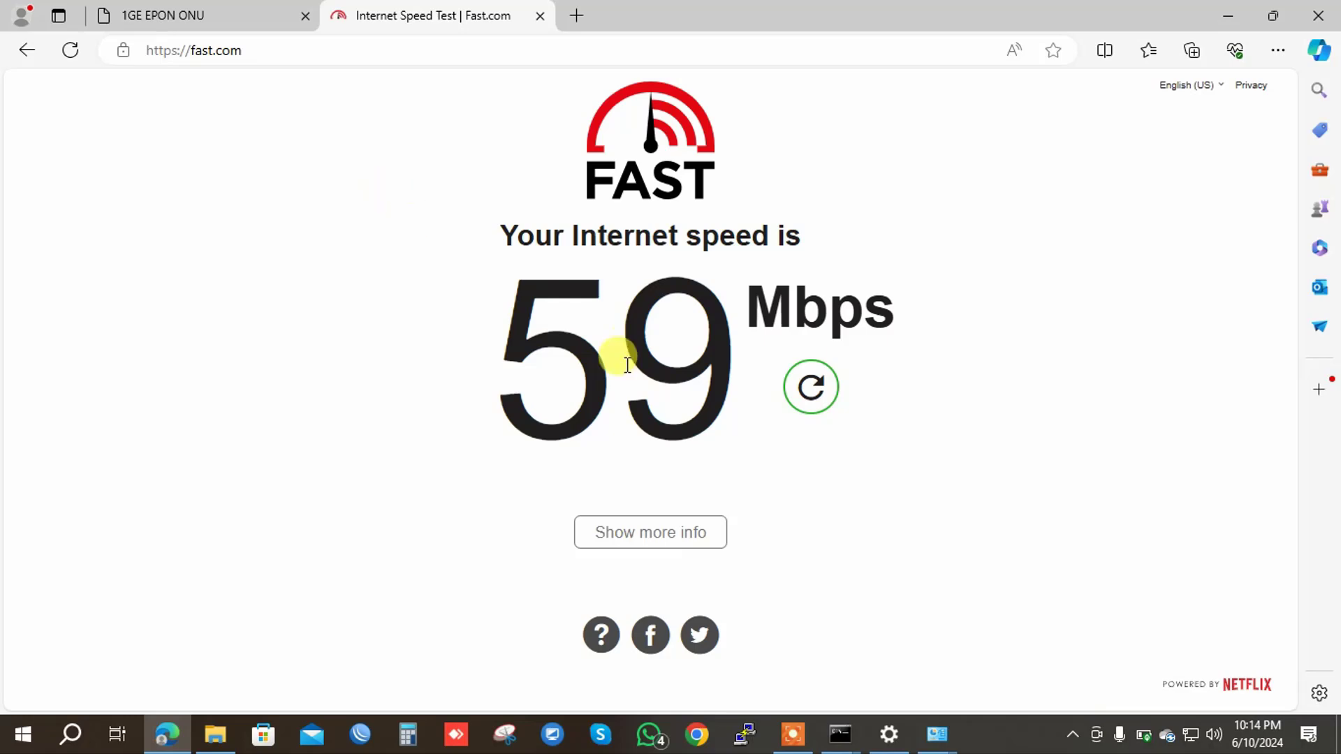
pyautogui.click(687, 540)
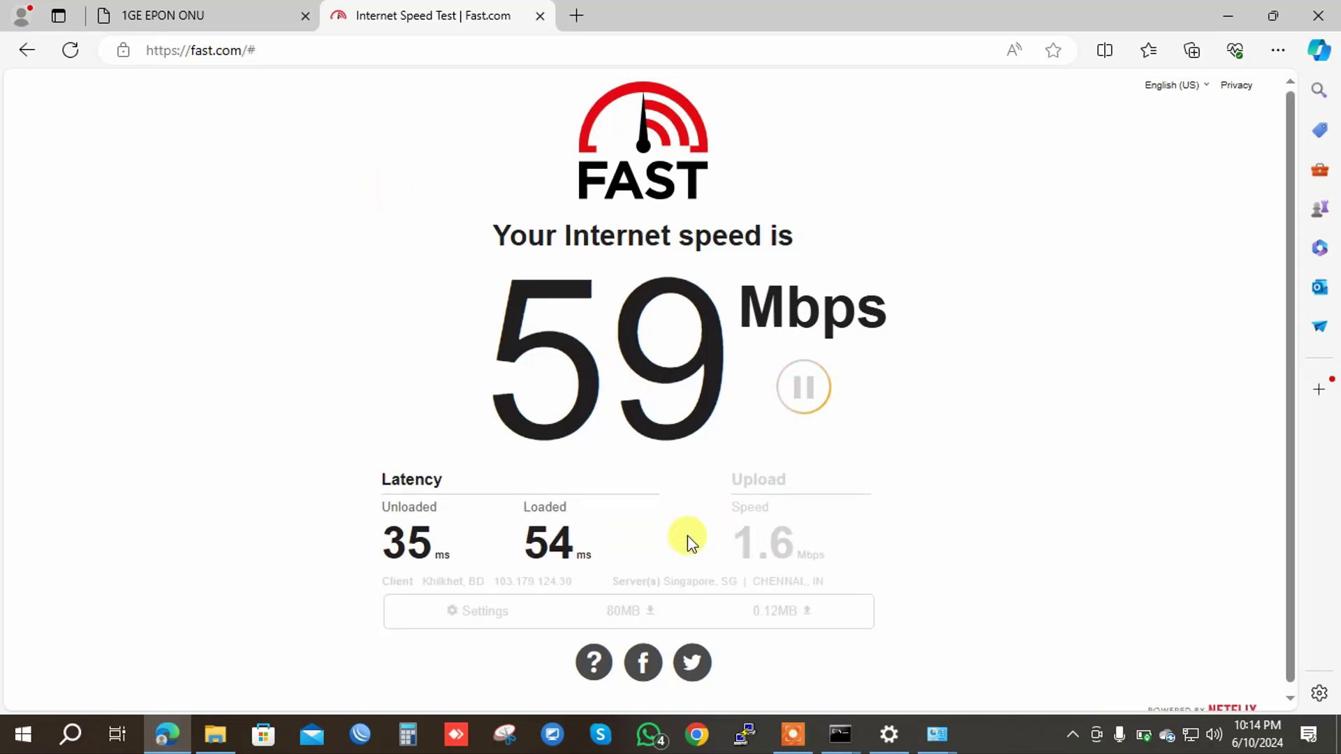
# Log back in to the ONU with the account name and password, reaching Device Information.
pyautogui.click(239, 8)
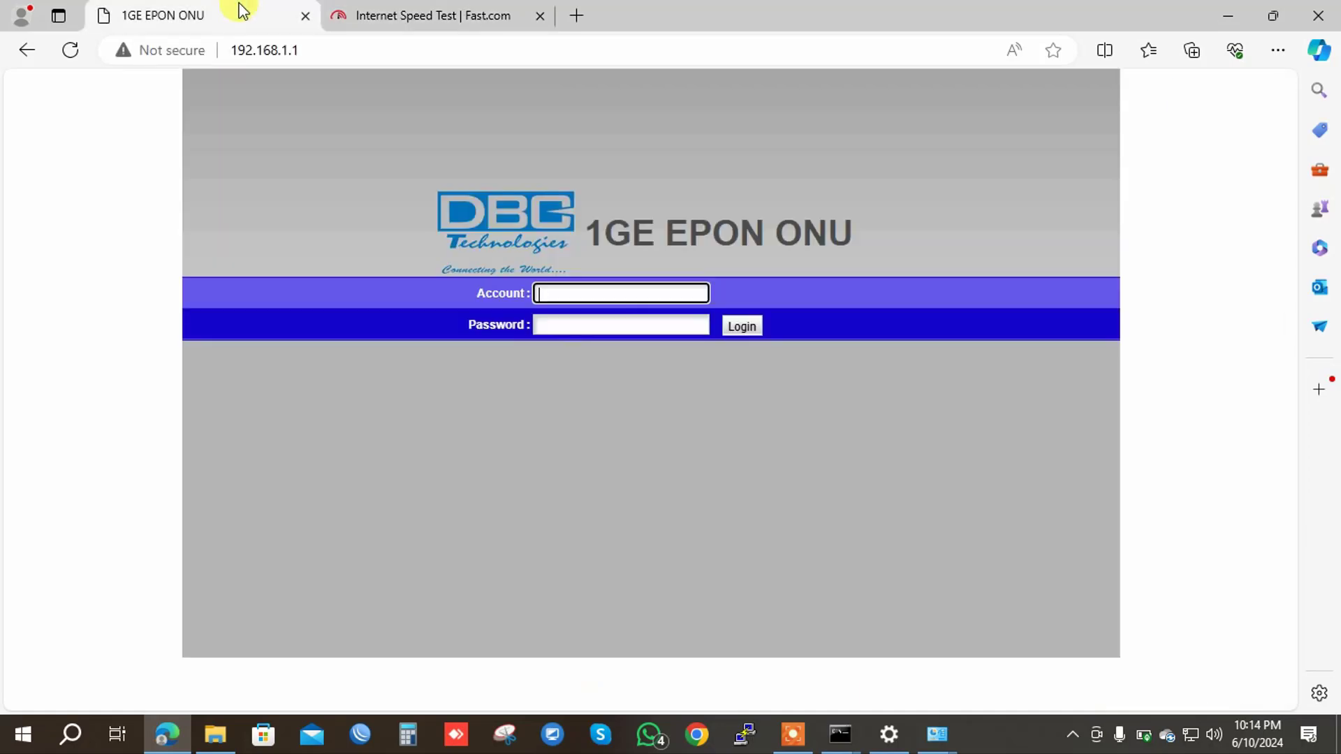
pyautogui.write('admin')
pyautogui.press('Tab')
pyautogui.write('admin')
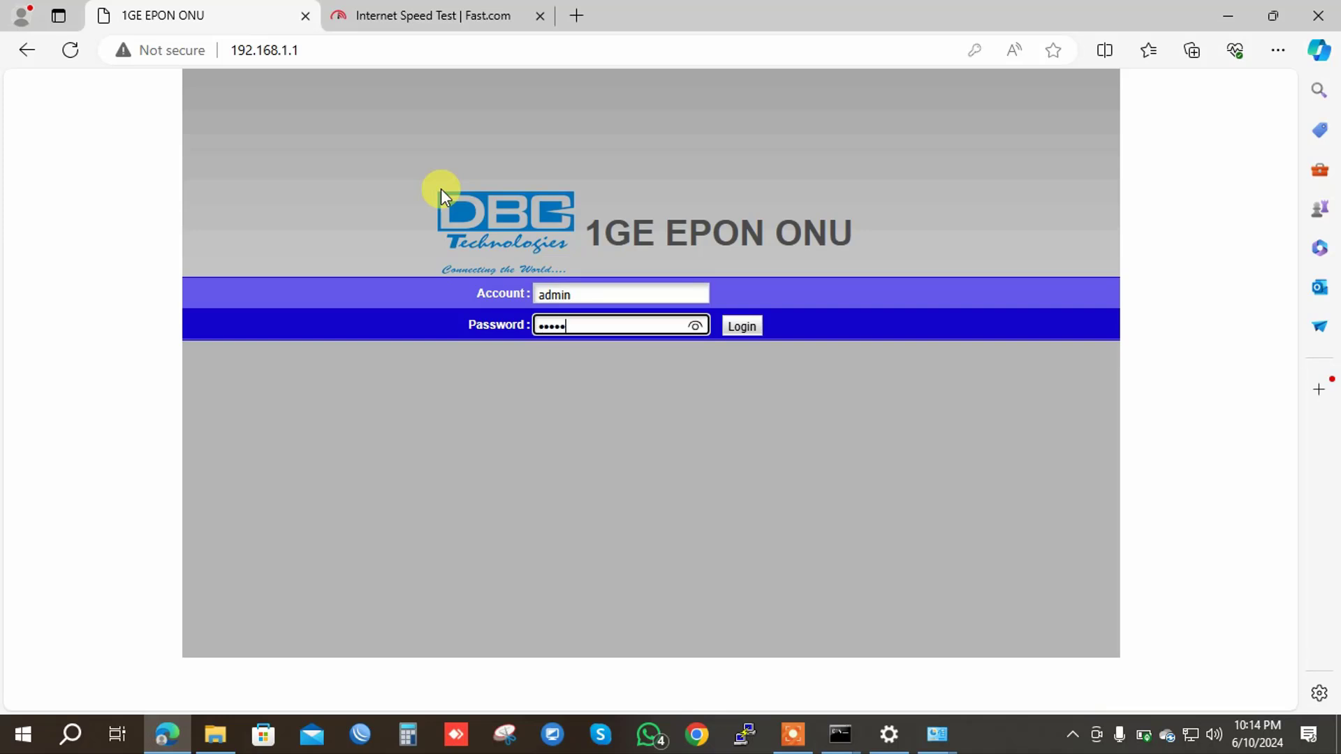
pyautogui.press('Return')
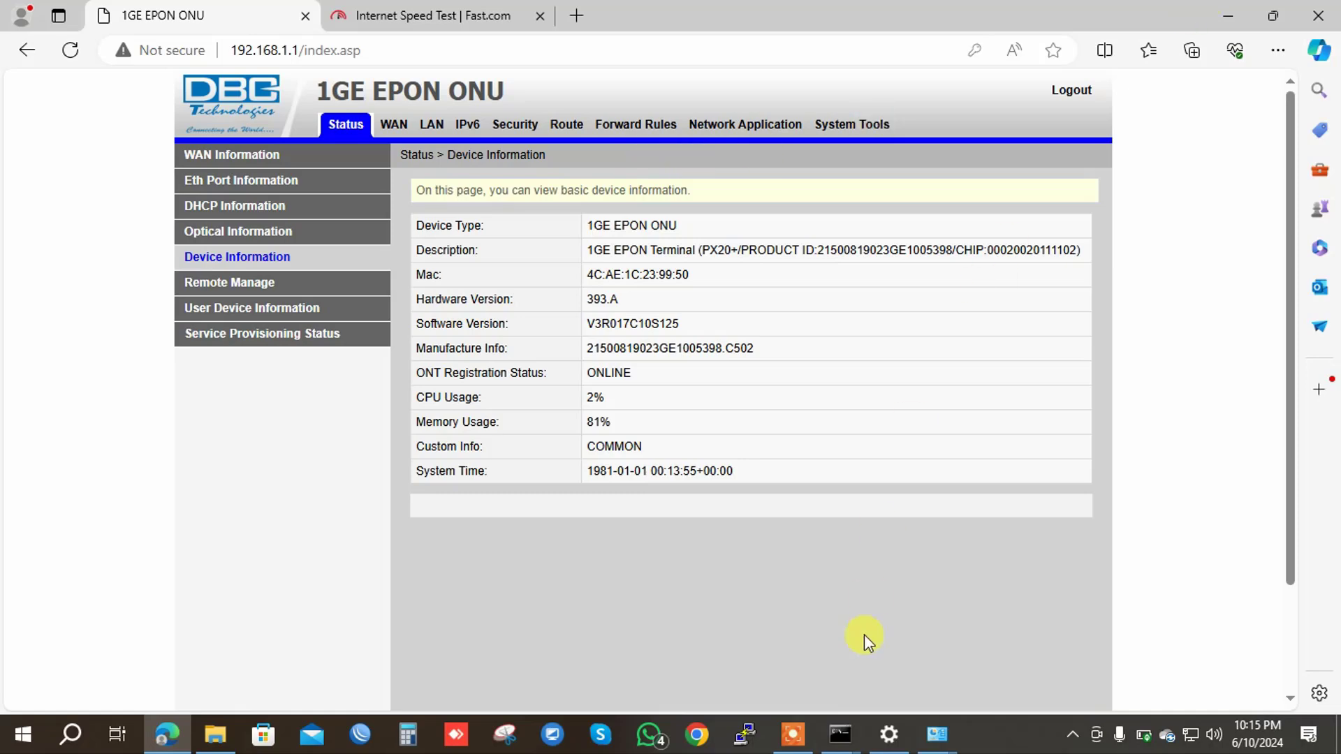
pyautogui.click(808, 738)
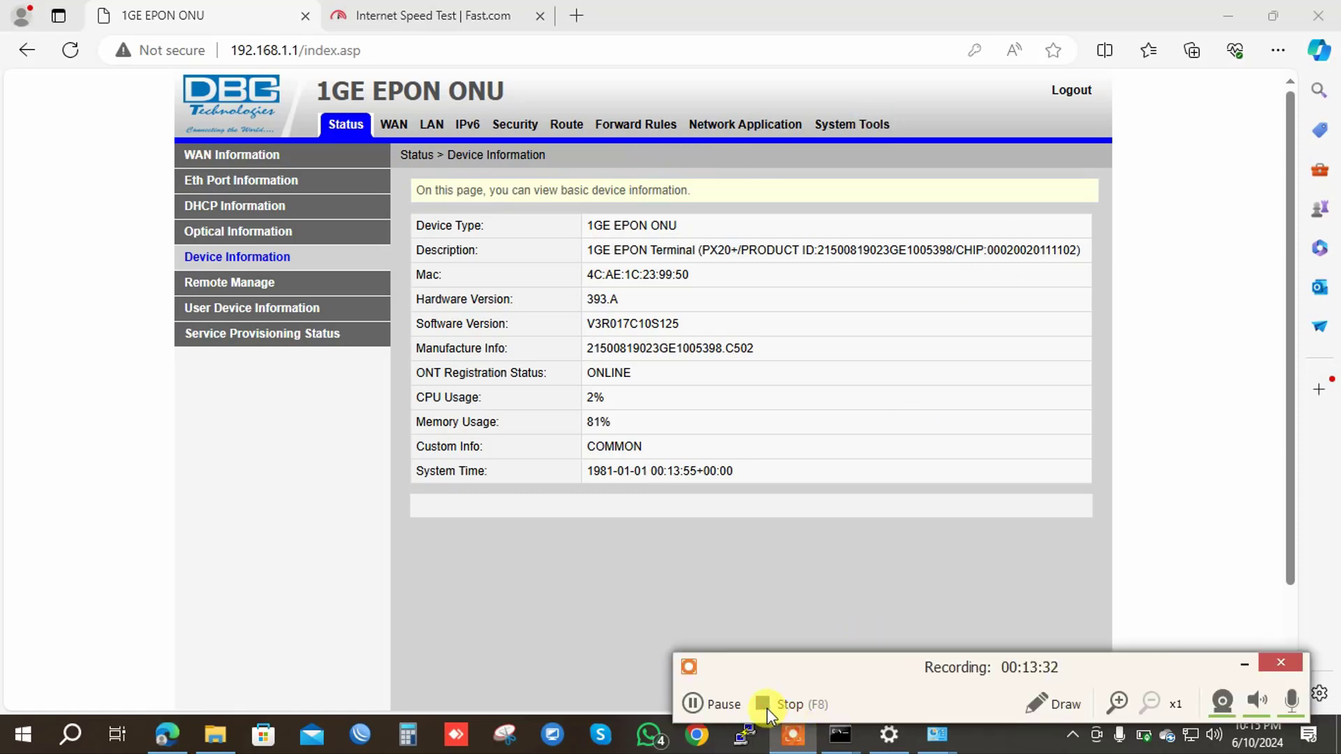